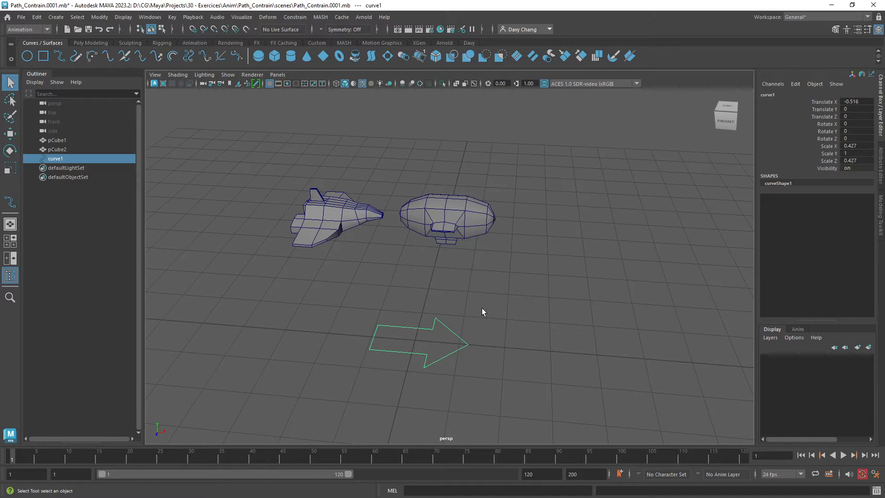
pyautogui.keyDown('alt'); pyautogui.moveTo(480, 308); pyautogui.dragTo(660, 243, button='middle'); pyautogui.keyUp('alt')
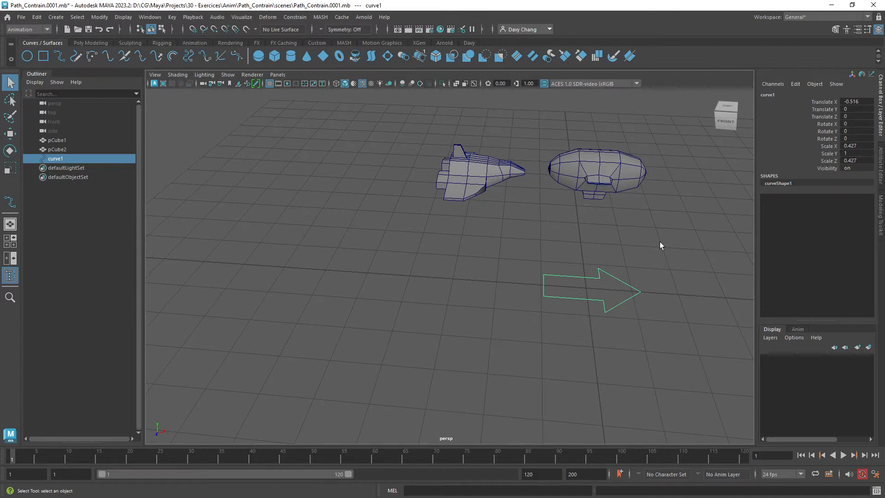
pyautogui.keyDown('alt'); pyautogui.moveTo(660, 243); pyautogui.dragTo(773, 171, button='middle'); pyautogui.keyUp('alt')
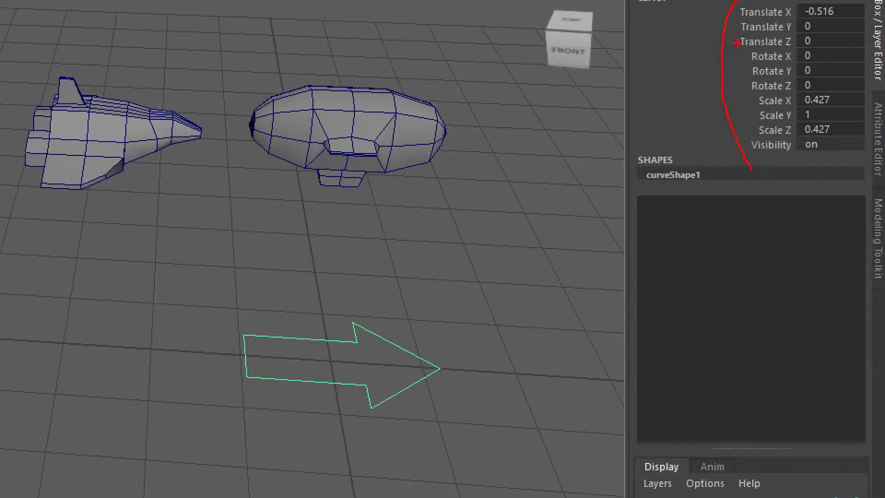
pyautogui.moveTo(722, 102); pyautogui.dragTo(689, 102)
pyautogui.moveTo(819, 84); pyautogui.dragTo(752, 99)
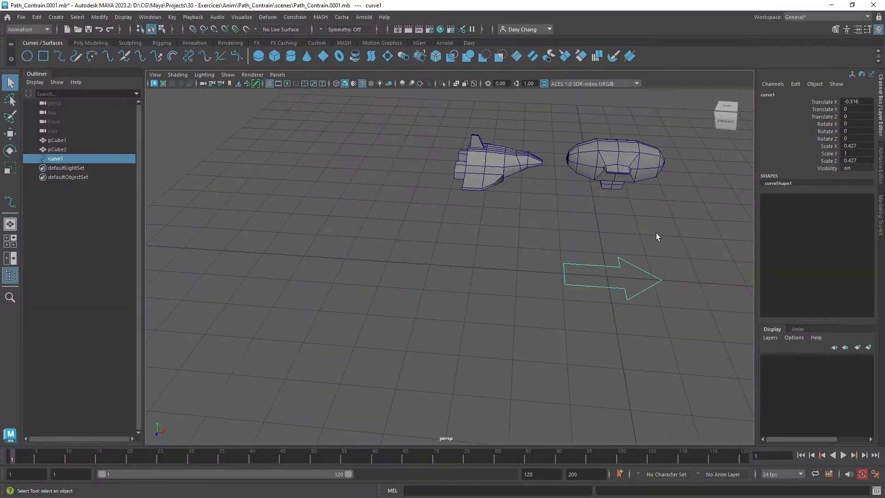
pyautogui.keyDown('alt'); pyautogui.moveTo(544, 266); pyautogui.dragTo(431, 292, button='middle'); pyautogui.keyUp('alt')
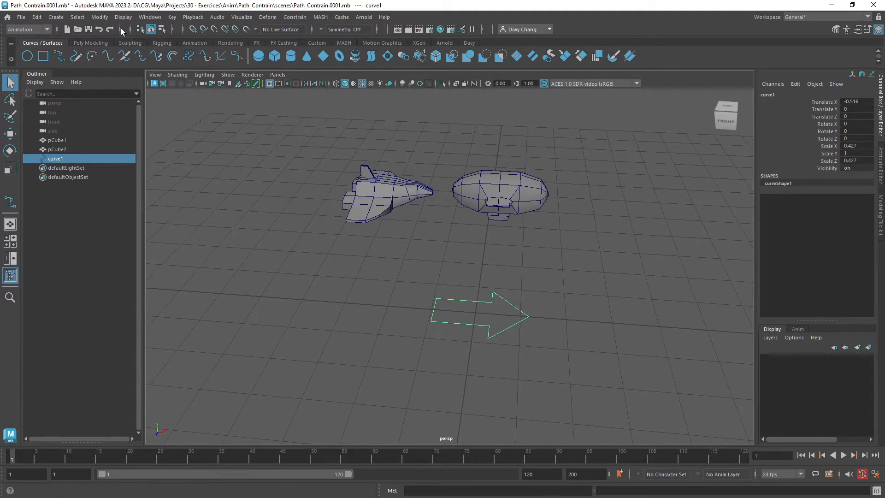
# Step: Freeze the arrow curve's translate, rotate and scale transformations, using the default Freeze Transformations options
pyautogui.click(104, 18)
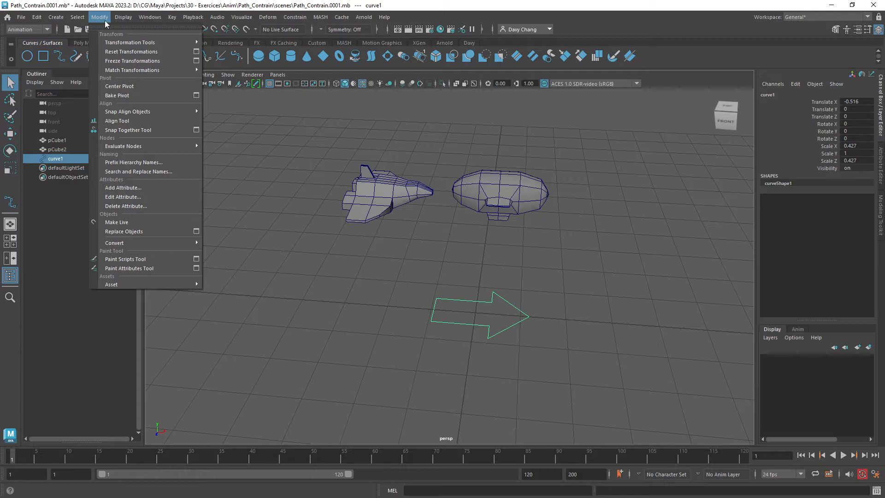
pyautogui.click(196, 61)
pyautogui.moveTo(588, 144); pyautogui.dragTo(366, 112)
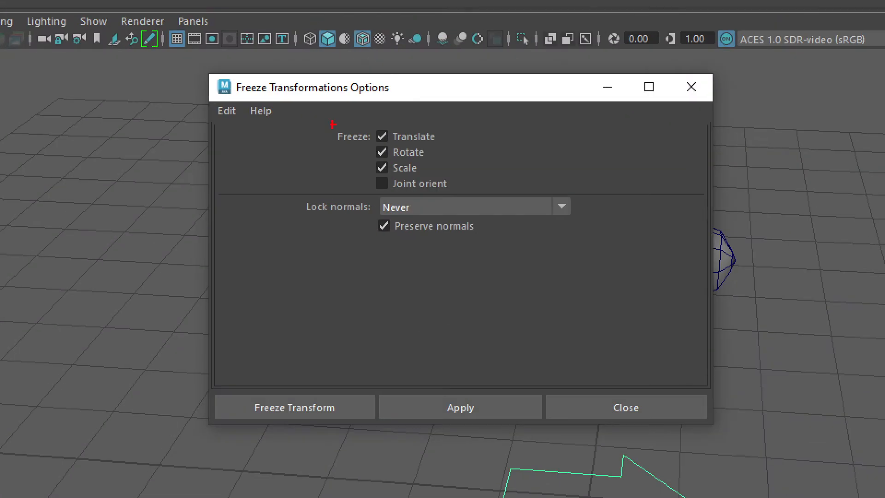
pyautogui.keyDown('ctrl'); pyautogui.moveTo(194, 79); pyautogui.dragTo(544, 224); pyautogui.keyUp('ctrl')
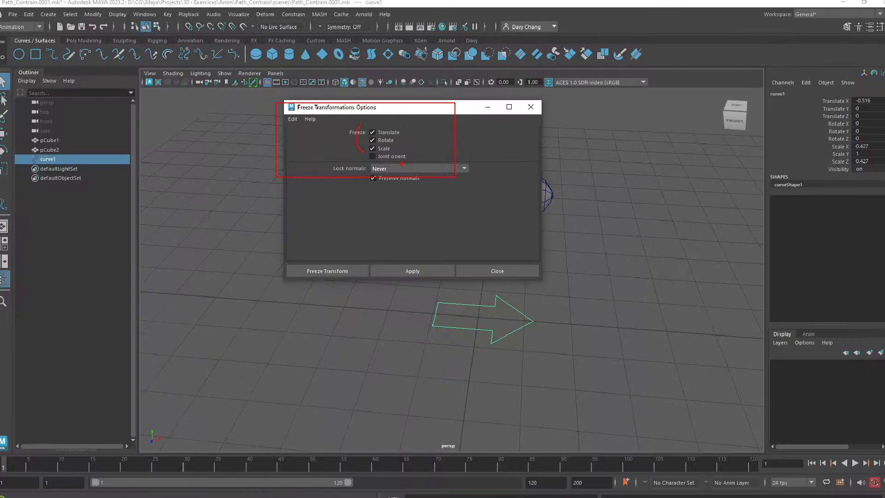
pyautogui.press('Escape')
pyautogui.click(297, 121)
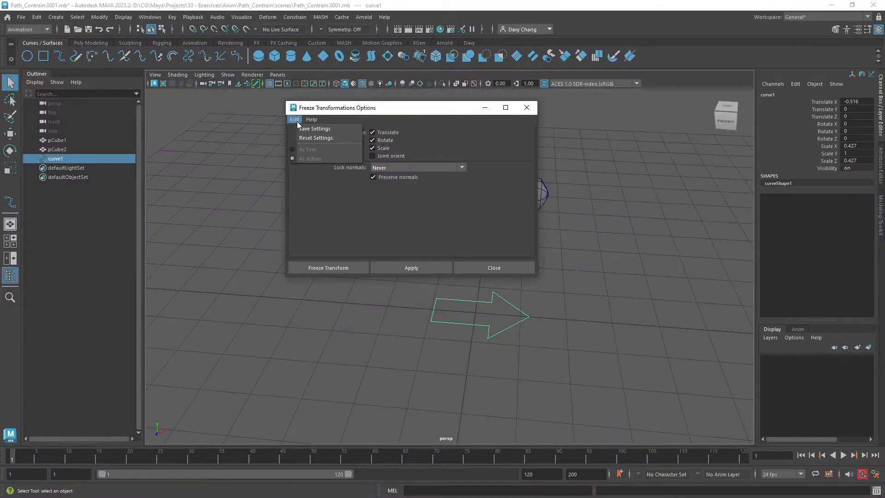
pyautogui.click(314, 137)
pyautogui.moveTo(395, 111); pyautogui.dragTo(287, 103)
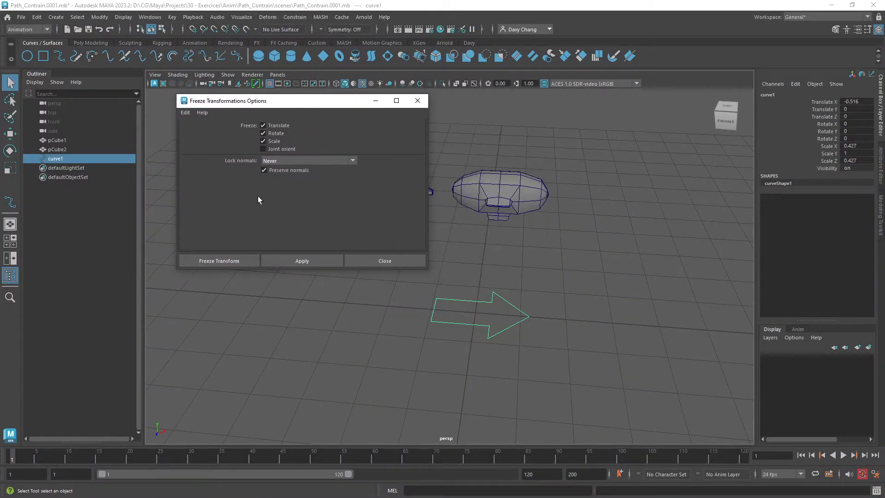
pyautogui.click(228, 261)
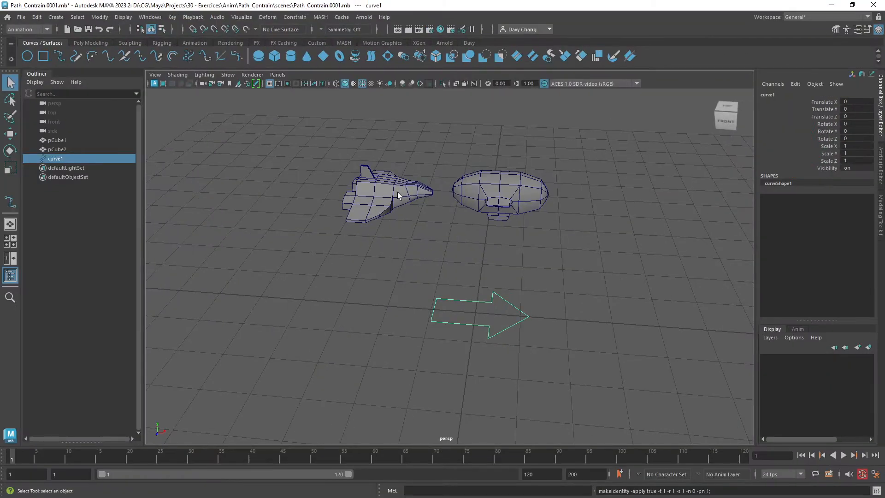
# Step: Examine the transform values of the spaceship and airship models, and clear the selection
pyautogui.click(398, 192)
pyautogui.keyDown('alt'); pyautogui.moveTo(448, 205); pyautogui.dragTo(439, 224, button='middle'); pyautogui.keyUp('alt')
pyautogui.click(516, 205)
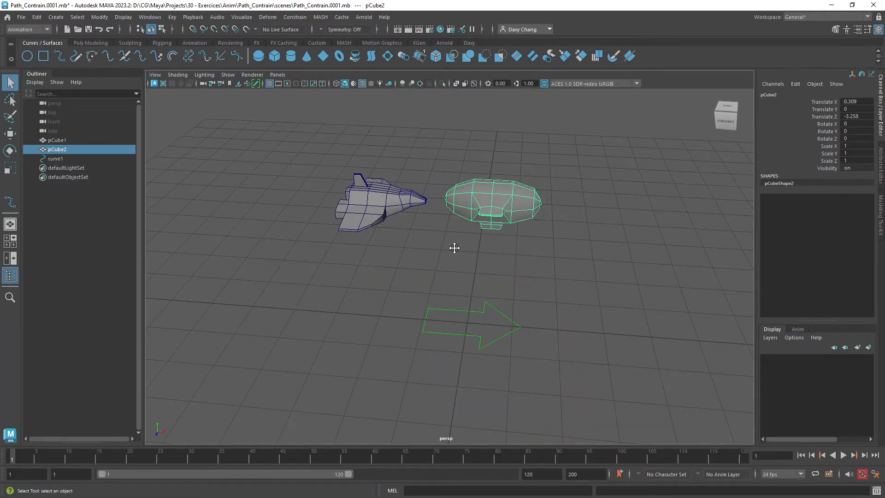
pyautogui.keyDown('alt'); pyautogui.moveTo(454, 247); pyautogui.dragTo(395, 272); pyautogui.keyUp('alt')
pyautogui.click(389, 276)
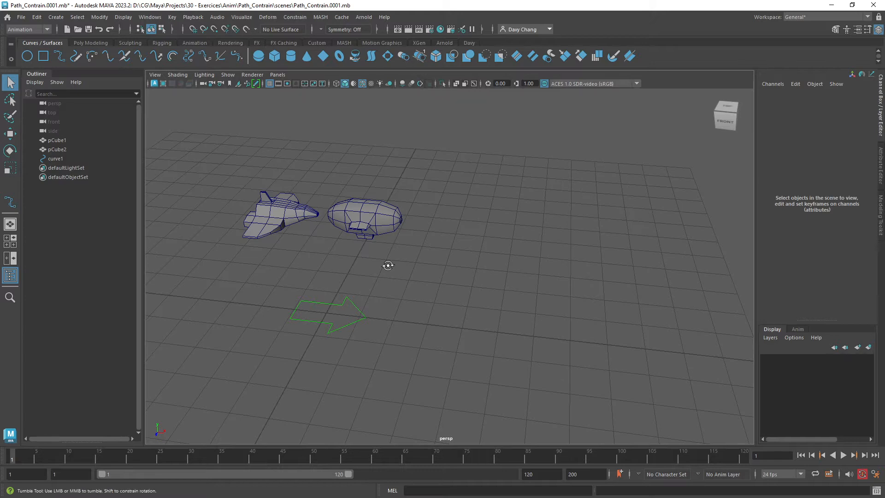
pyautogui.moveTo(387, 264)
pyautogui.keyDown('alt'); pyautogui.mouseDown()
pyautogui.moveTo(398, 266)
pyautogui.moveTo(377, 260)
pyautogui.mouseUp(); pyautogui.keyUp('alt')
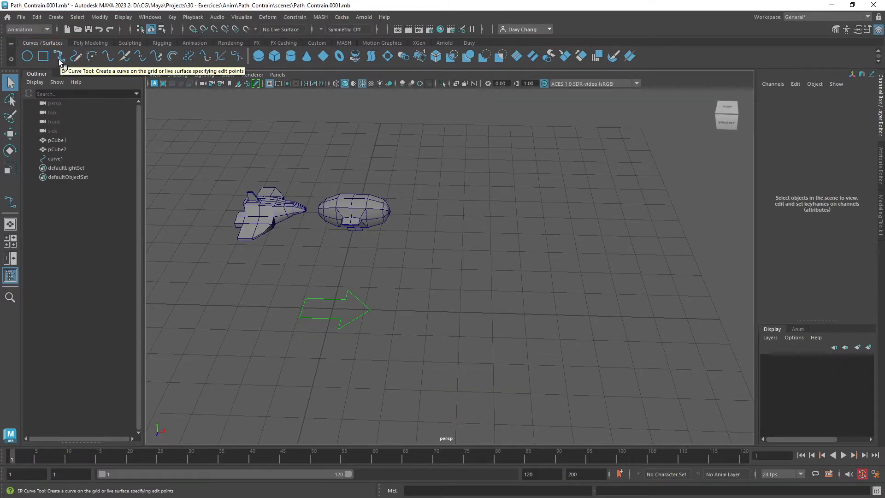
# Step: Activate the EP Curve tool with 3 Cubic curve degree and Uniform knot spacing
pyautogui.doubleClick(59, 57)
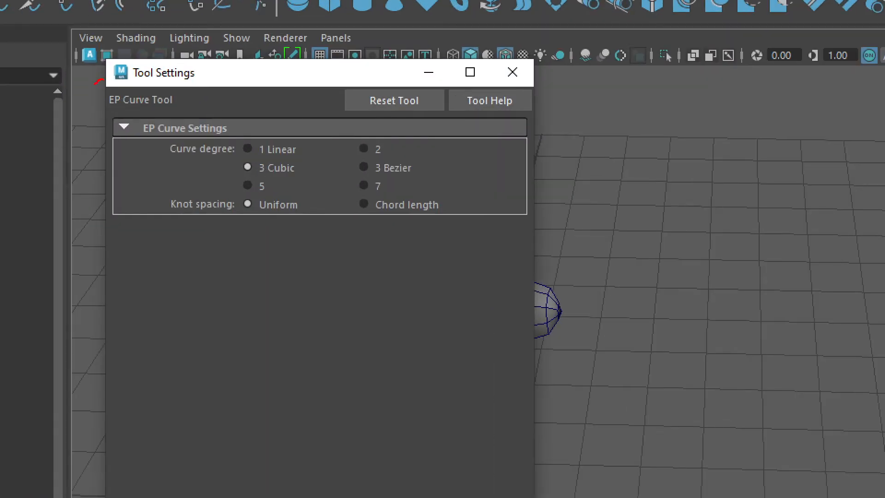
pyautogui.moveTo(102, 81)
pyautogui.mouseDown()
pyautogui.moveTo(132, 112)
pyautogui.moveTo(154, 77)
pyautogui.mouseUp()
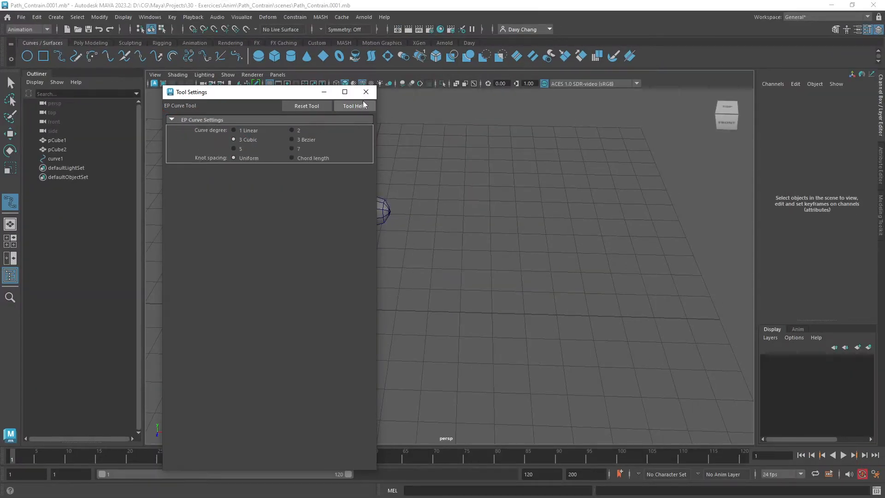
pyautogui.click(366, 92)
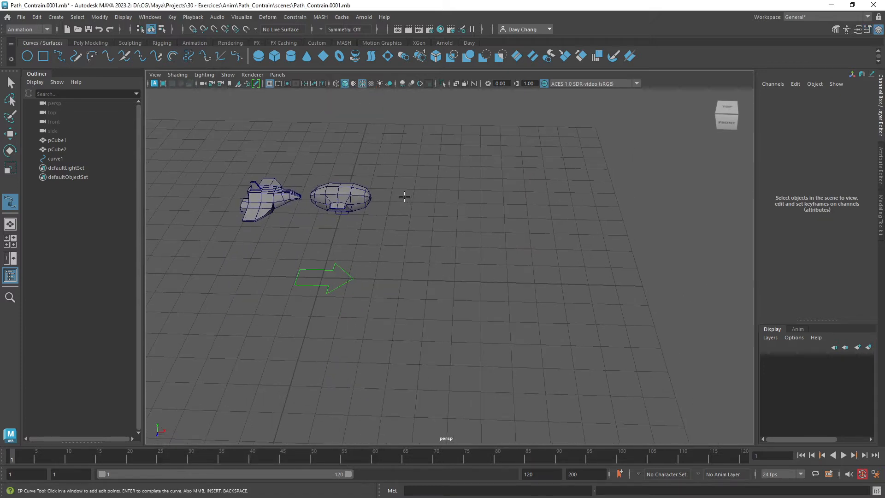
# Step: Draw an S-shaped curve of ten edit points across the ground grid in front of the models
pyautogui.keyDown('alt'); pyautogui.moveTo(411, 212); pyautogui.dragTo(386, 220); pyautogui.keyUp('alt')
pyautogui.click(399, 212)
pyautogui.click(491, 195)
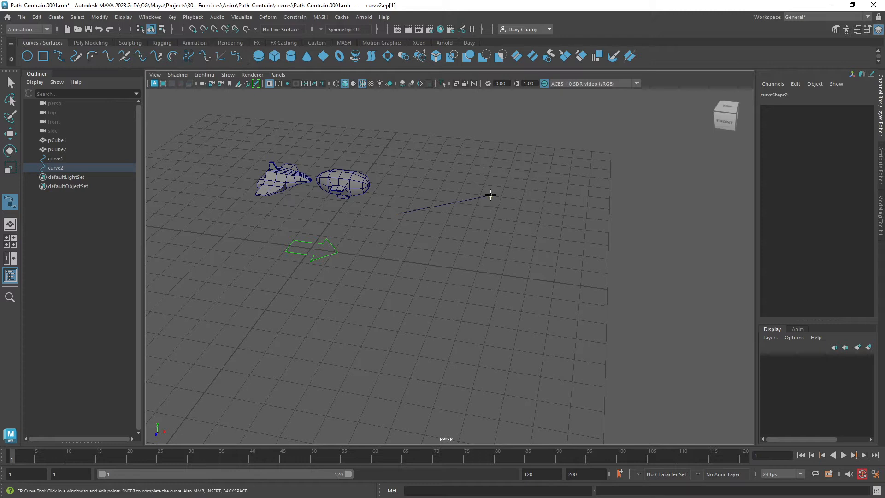
pyautogui.click(584, 240)
pyautogui.click(549, 309)
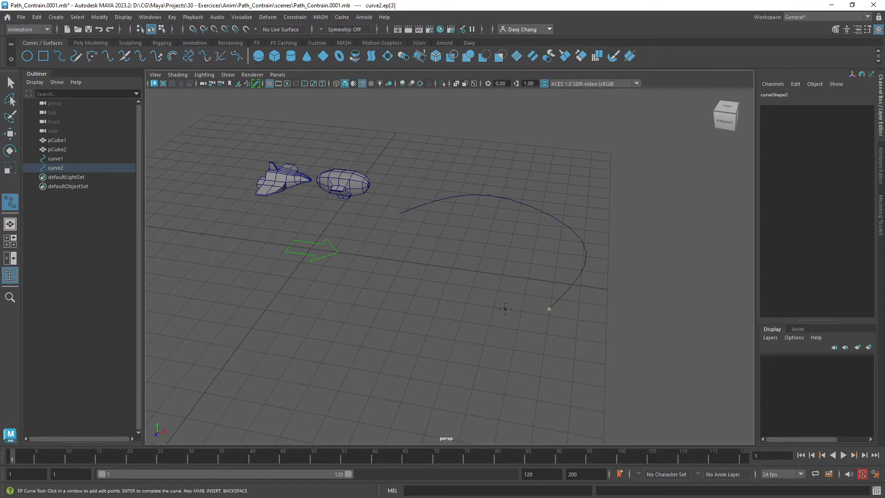
pyautogui.click(432, 305)
pyautogui.click(322, 271)
pyautogui.click(222, 274)
pyautogui.click(197, 353)
pyautogui.click(290, 410)
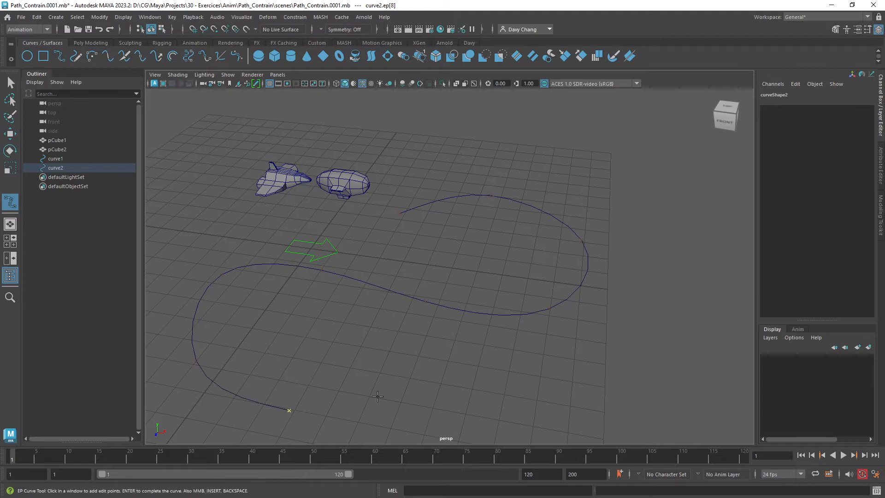
pyautogui.click(410, 383)
pyautogui.keyDown('alt'); pyautogui.moveTo(433, 333); pyautogui.dragTo(455, 302, button='middle'); pyautogui.keyUp('alt')
pyautogui.moveTo(459, 303)
pyautogui.keyDown('alt'); pyautogui.mouseDown()
pyautogui.moveTo(451, 282)
pyautogui.moveTo(462, 306)
pyautogui.mouseUp(); pyautogui.keyUp('alt')
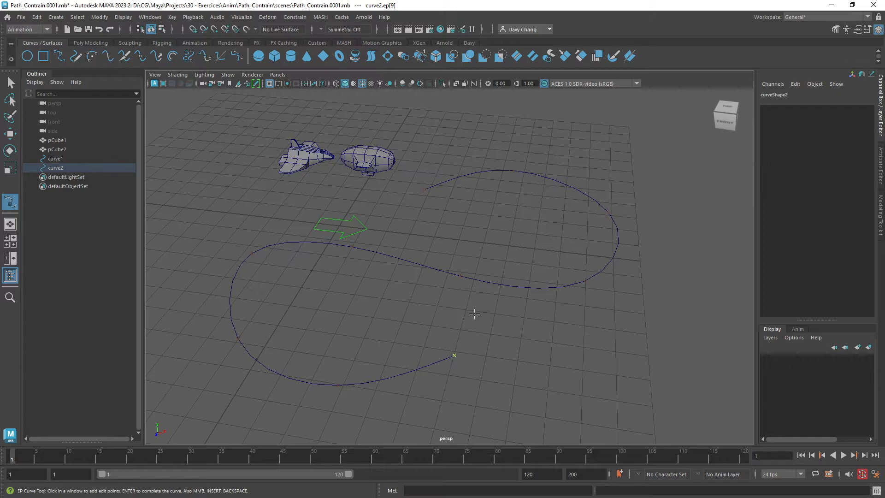
pyautogui.press('Return')
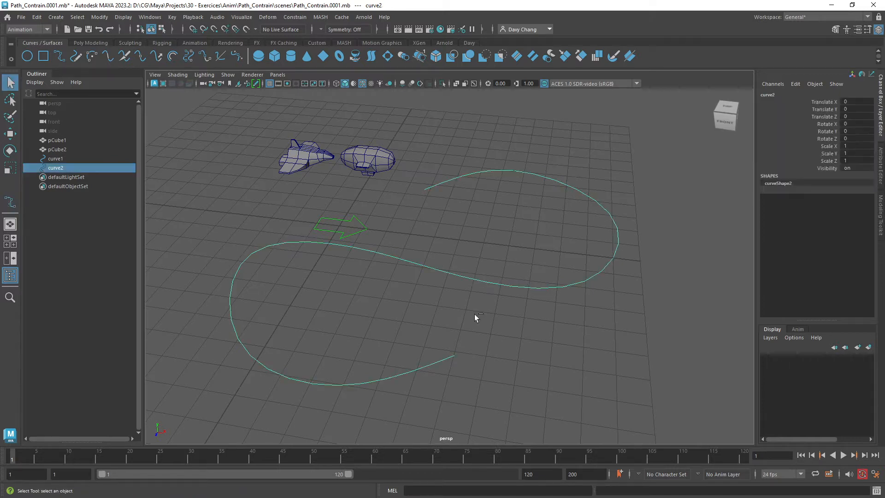
pyautogui.press('q')
# Step: Show the S-shaped curve's control vertices and select individual vertices around its two loops
pyautogui.moveTo(440, 303)
pyautogui.keyDown('alt'); pyautogui.mouseDown()
pyautogui.moveTo(453, 276)
pyautogui.moveTo(441, 305)
pyautogui.moveTo(433, 303)
pyautogui.mouseUp(); pyautogui.keyUp('alt')
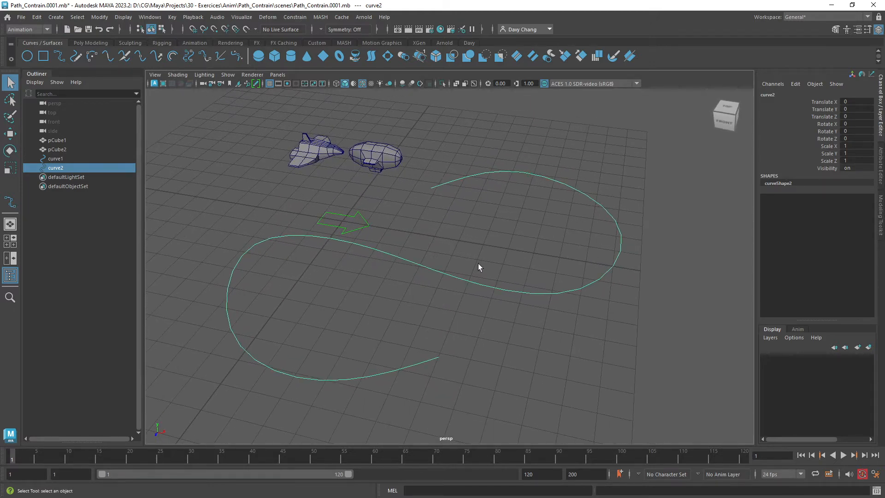
pyautogui.keyDown('alt'); pyautogui.moveTo(478, 265); pyautogui.dragTo(406, 277); pyautogui.keyUp('alt')
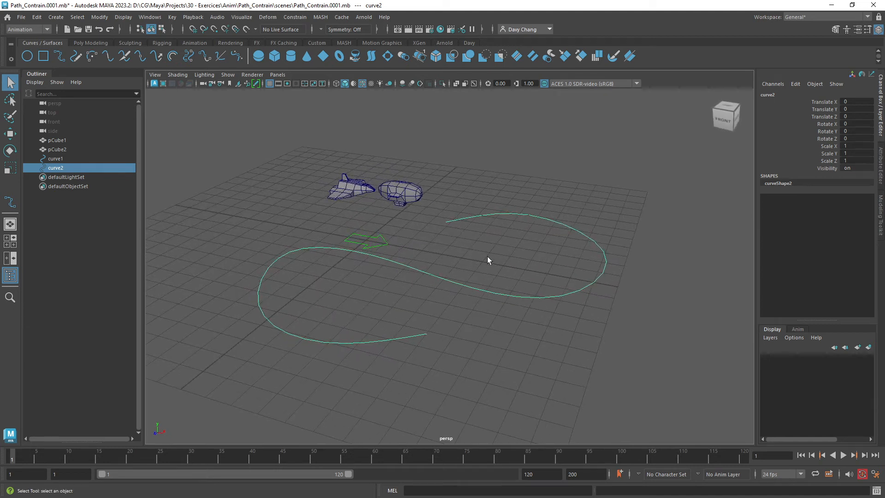
pyautogui.moveTo(488, 257); pyautogui.dragTo(449, 247, button='right')
pyautogui.keyDown('alt'); pyautogui.moveTo(463, 249); pyautogui.dragTo(480, 238, button='middle'); pyautogui.keyUp('alt')
pyautogui.keyDown('alt'); pyautogui.moveTo(479, 239); pyautogui.dragTo(472, 256); pyautogui.keyUp('alt')
pyautogui.keyDown('alt'); pyautogui.moveTo(531, 243); pyautogui.dragTo(523, 233, button='middle'); pyautogui.keyUp('alt')
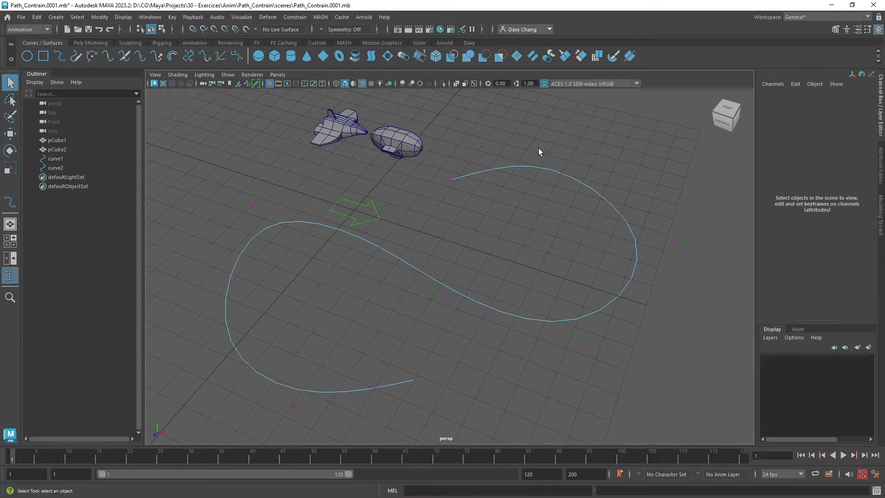
pyautogui.moveTo(571, 163); pyautogui.dragTo(572, 165)
pyautogui.moveTo(650, 226); pyautogui.dragTo(701, 266)
pyautogui.moveTo(568, 331); pyautogui.dragTo(605, 361)
pyautogui.moveTo(234, 191); pyautogui.dragTo(265, 216)
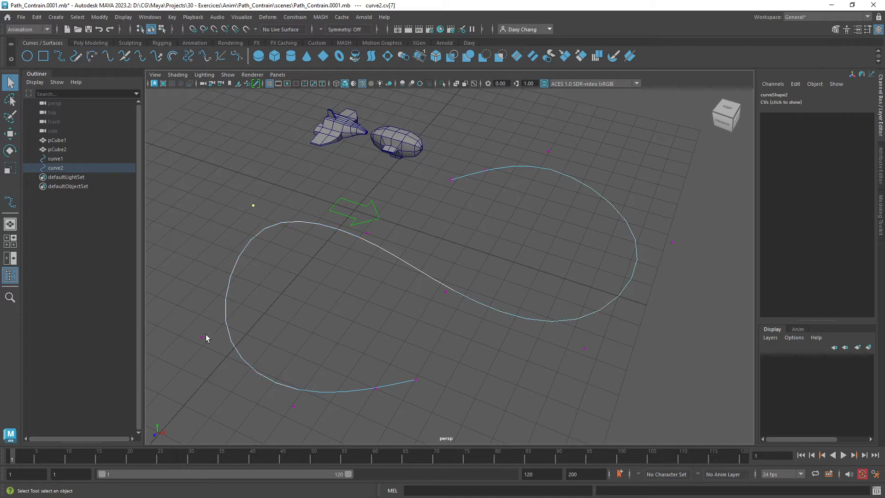
pyautogui.moveTo(188, 321); pyautogui.dragTo(213, 354)
pyautogui.moveTo(272, 397); pyautogui.dragTo(328, 418)
pyautogui.keyDown('alt'); pyautogui.moveTo(346, 315); pyautogui.dragTo(388, 304); pyautogui.keyUp('alt')
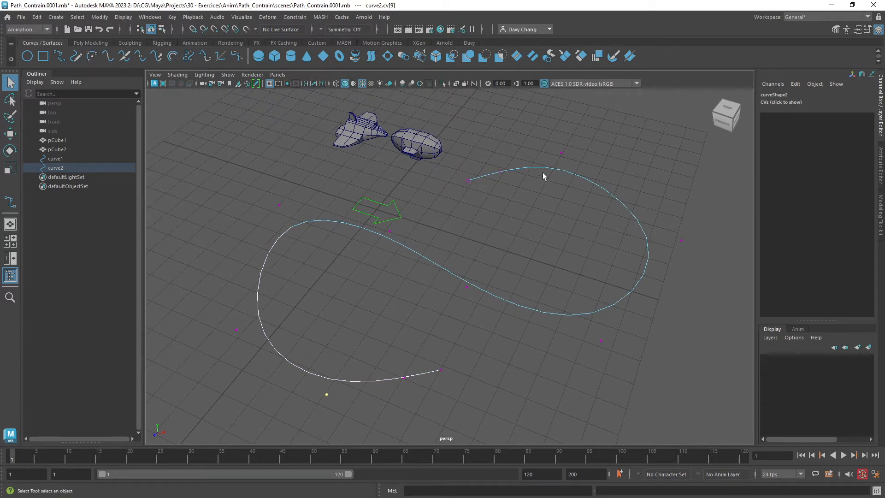
# Step: Try moving control vertices on the S-shaped curve's first loop upward, and undo the moves
pyautogui.moveTo(556, 151); pyautogui.dragTo(510, 239)
pyautogui.press('w')
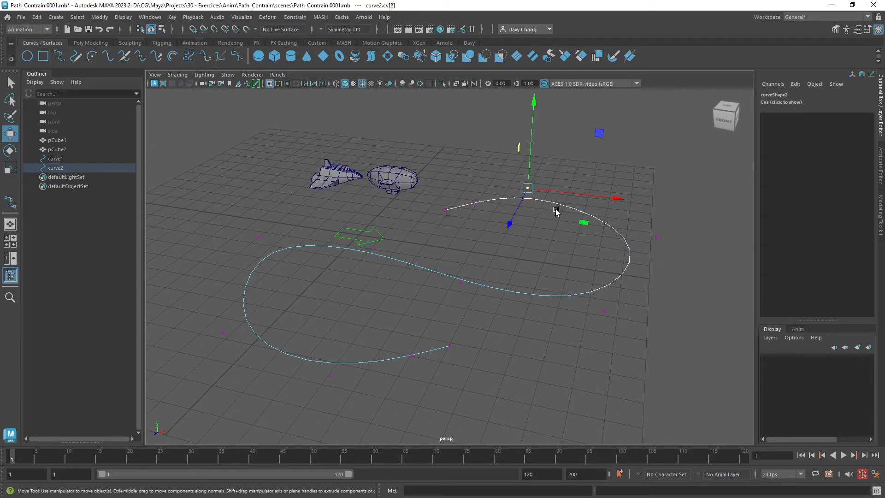
pyautogui.keyDown('alt'); pyautogui.moveTo(556, 212); pyautogui.dragTo(500, 248); pyautogui.keyUp('alt')
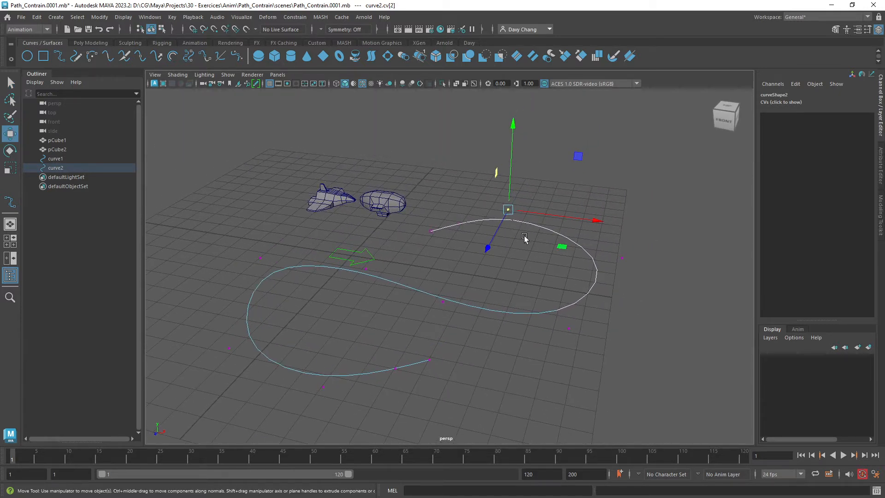
pyautogui.moveTo(510, 187)
pyautogui.mouseDown()
pyautogui.moveTo(513, 113)
pyautogui.moveTo(522, 224)
pyautogui.moveTo(510, 191)
pyautogui.moveTo(526, 151)
pyautogui.moveTo(525, 192)
pyautogui.mouseUp()
pyautogui.click(622, 258)
pyautogui.moveTo(626, 232)
pyautogui.mouseDown()
pyautogui.moveTo(633, 198)
pyautogui.moveTo(626, 223)
pyautogui.mouseUp()
pyautogui.hotkey('ctrl', 'z')
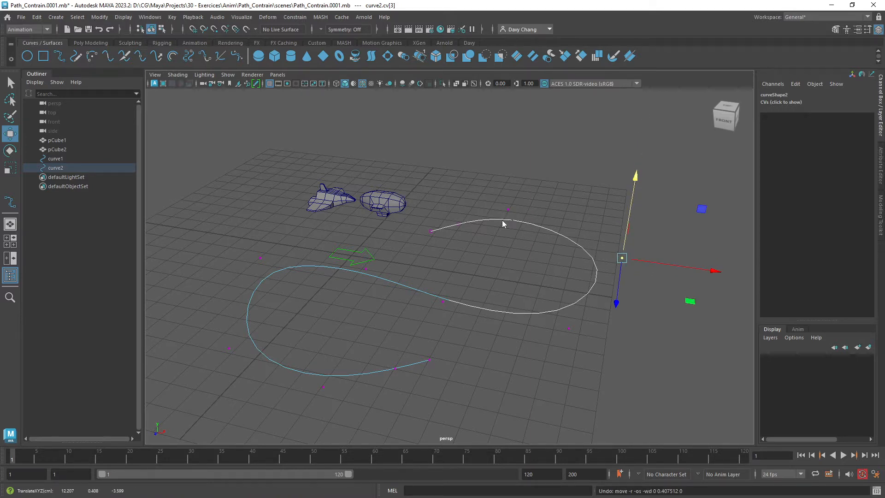
# Step: Switch the S-shaped curve from control vertex to edit point component mode
pyautogui.moveTo(502, 222); pyautogui.dragTo(507, 245, button='right')
pyautogui.click(500, 261)
pyautogui.keyDown('alt'); pyautogui.moveTo(481, 258); pyautogui.dragTo(450, 218); pyautogui.keyUp('alt')
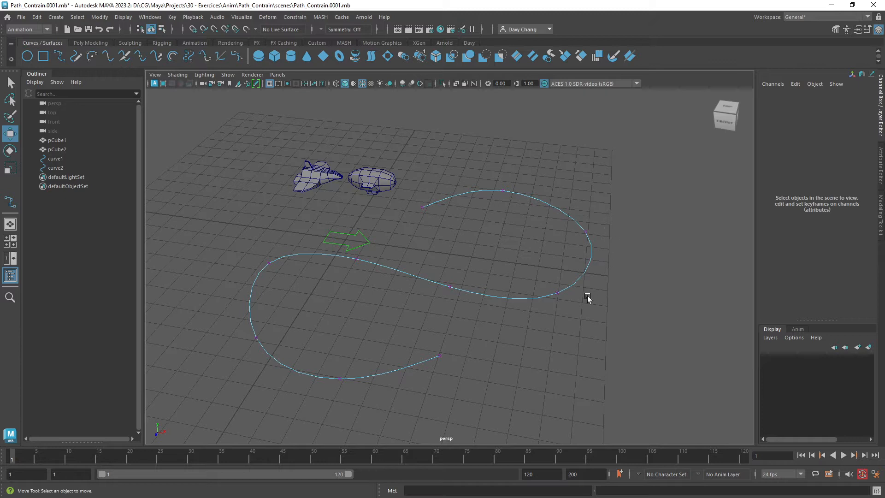
pyautogui.hotkey('ctrl', '2')
pyautogui.moveTo(441, 158); pyautogui.dragTo(426, 211)
pyautogui.moveTo(509, 157)
pyautogui.mouseDown()
pyautogui.moveTo(502, 189)
pyautogui.moveTo(518, 180)
pyautogui.mouseUp()
pyautogui.moveTo(595, 193); pyautogui.dragTo(586, 215)
pyautogui.moveTo(583, 210); pyautogui.dragTo(588, 207)
pyautogui.moveTo(554, 256)
pyautogui.mouseDown()
pyautogui.moveTo(555, 289)
pyautogui.moveTo(560, 282)
pyautogui.mouseUp()
# Step: Select the edit points on the curve's first loop and raise them above the grid
pyautogui.moveTo(483, 165); pyautogui.dragTo(598, 247)
pyautogui.moveTo(532, 234)
pyautogui.keyDown('alt'); pyautogui.mouseDown()
pyautogui.moveTo(483, 243)
pyautogui.moveTo(493, 209)
pyautogui.moveTo(472, 137)
pyautogui.mouseUp(); pyautogui.keyUp('alt')
pyautogui.keyDown('alt'); pyautogui.moveTo(500, 208); pyautogui.dragTo(500, 231); pyautogui.keyUp('alt')
pyautogui.moveTo(541, 291); pyautogui.dragTo(541, 291)
pyautogui.moveTo(522, 214); pyautogui.dragTo(528, 117)
pyautogui.scroll(-1, 530, 313)
pyautogui.scroll(-1, 530, 312)
# Step: Select the last five edit points of the curve's second half and adjust their height
pyautogui.moveTo(423, 234); pyautogui.dragTo(645, 356)
pyautogui.keyDown('alt'); pyautogui.moveTo(644, 356); pyautogui.dragTo(532, 262); pyautogui.keyUp('alt')
pyautogui.moveTo(509, 205); pyautogui.dragTo(514, 212)
pyautogui.keyDown('alt'); pyautogui.moveTo(498, 275); pyautogui.dragTo(584, 245); pyautogui.keyUp('alt')
pyautogui.keyDown('alt'); pyautogui.moveTo(654, 258); pyautogui.dragTo(605, 261, button='right'); pyautogui.keyUp('alt')
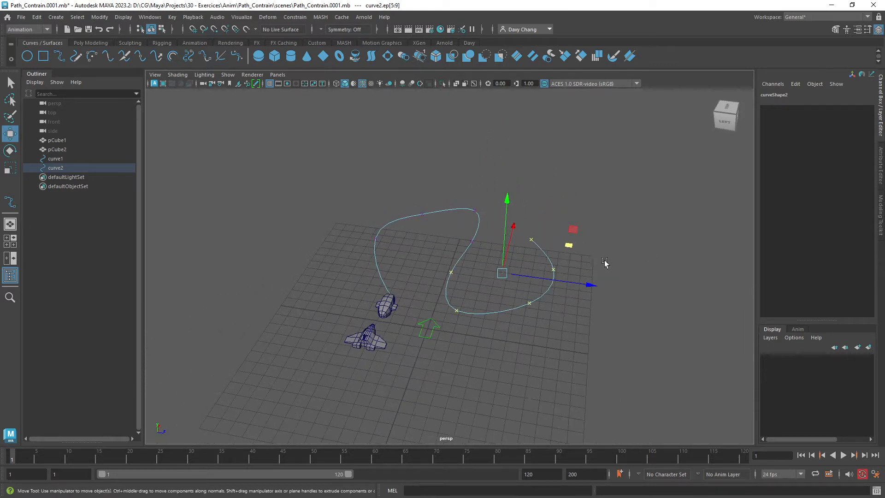
# Step: Select the final two edit points at the curve's end and lower them vertically
pyautogui.click(512, 259)
pyautogui.keyDown('alt'); pyautogui.moveTo(512, 258); pyautogui.dragTo(601, 253); pyautogui.keyUp('alt')
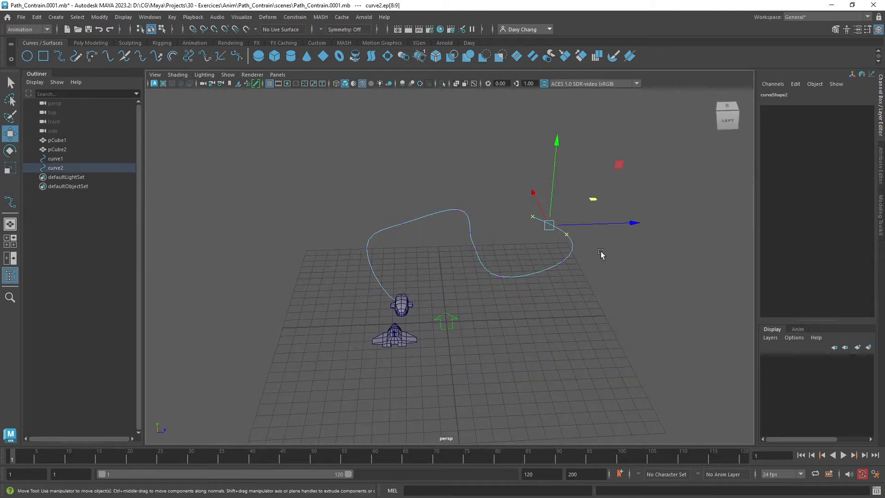
pyautogui.moveTo(553, 172); pyautogui.dragTo(553, 196)
pyautogui.keyDown('alt'); pyautogui.moveTo(595, 252); pyautogui.dragTo(482, 235); pyautogui.keyUp('alt')
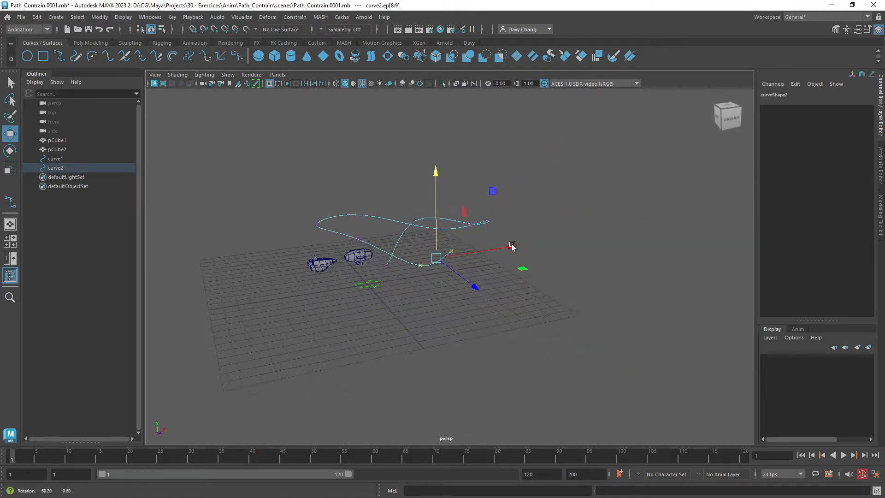
pyautogui.keyDown('alt'); pyautogui.moveTo(482, 234); pyautogui.dragTo(531, 244, button='middle'); pyautogui.keyUp('alt')
# Step: Lower the single edit point just before the curve's final two points
pyautogui.click(411, 250)
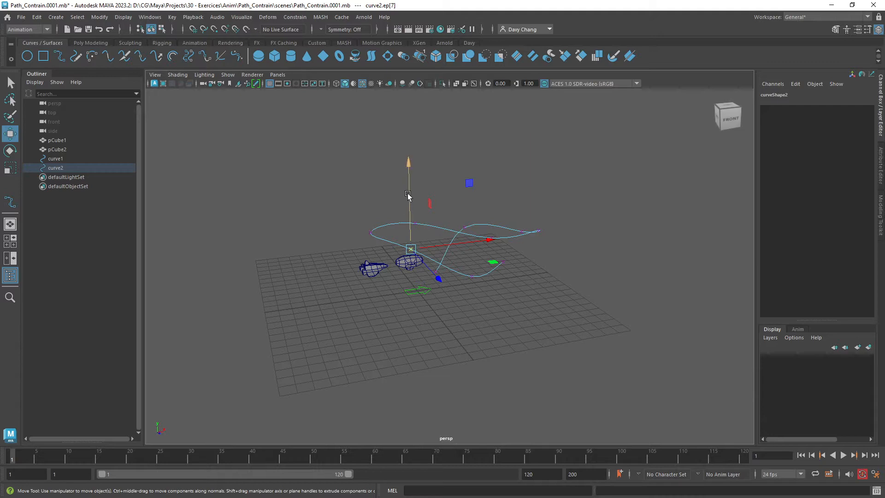
pyautogui.moveTo(408, 194); pyautogui.dragTo(409, 214)
pyautogui.keyDown('alt'); pyautogui.moveTo(491, 293); pyautogui.dragTo(410, 292); pyautogui.keyUp('alt')
pyautogui.keyDown('alt'); pyautogui.moveTo(410, 291); pyautogui.dragTo(439, 291, button='right'); pyautogui.keyUp('alt')
pyautogui.keyDown('alt'); pyautogui.moveTo(463, 293); pyautogui.dragTo(516, 290, button='middle'); pyautogui.keyUp('alt')
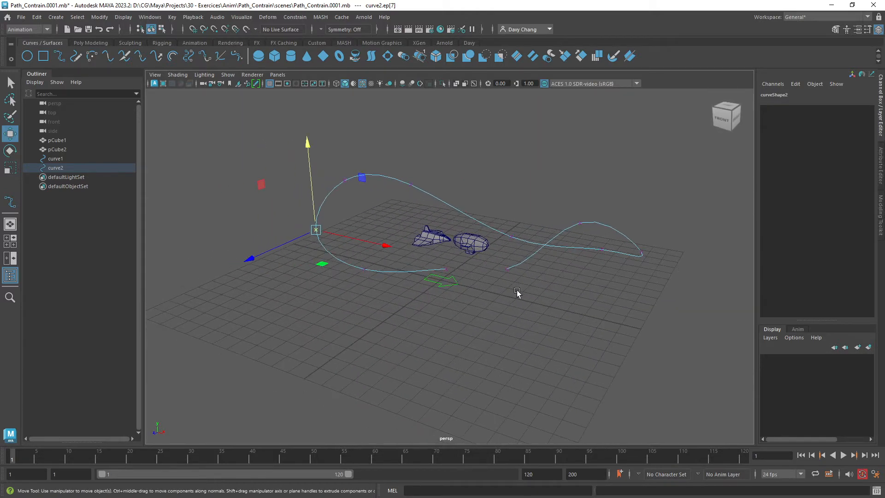
# Step: Select the single edit point midway along the curve, where the two loops meet, and adjust its position
pyautogui.keyDown('alt'); pyautogui.moveTo(516, 293); pyautogui.dragTo(441, 285); pyautogui.keyUp('alt')
pyautogui.click(446, 284)
pyautogui.keyDown('alt'); pyautogui.moveTo(441, 285); pyautogui.dragTo(430, 298); pyautogui.keyUp('alt')
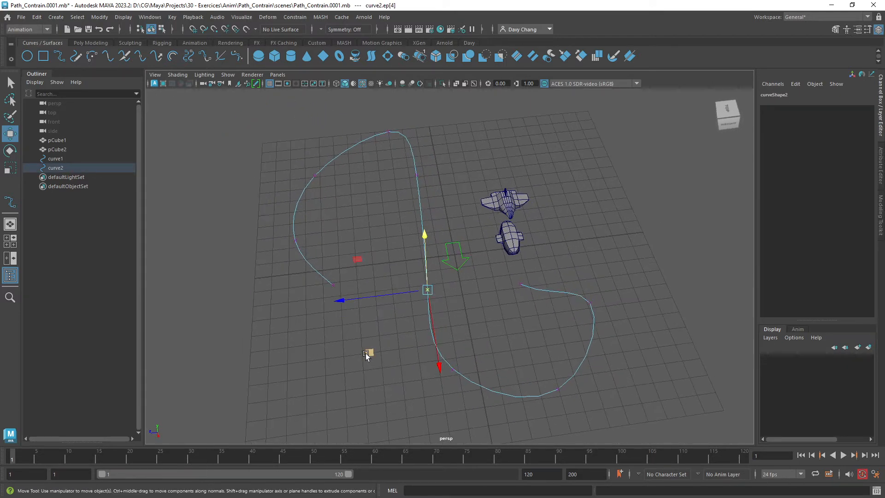
pyautogui.moveTo(366, 353); pyautogui.dragTo(494, 310)
pyautogui.moveTo(431, 299); pyautogui.dragTo(463, 312)
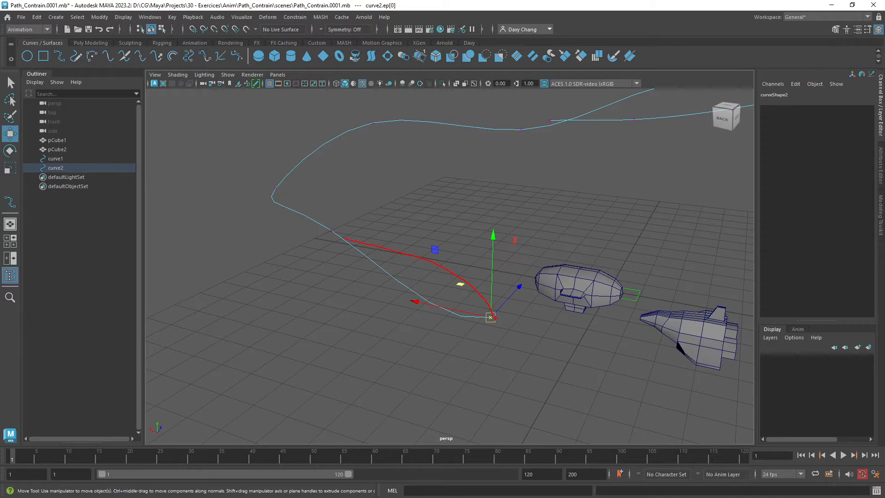
# Step: Try to raise the edit point at the start of the curve, and undo the move
pyautogui.press('Escape')
pyautogui.moveTo(485, 285); pyautogui.dragTo(489, 259)
pyautogui.hotkey('ctrl', 'z')
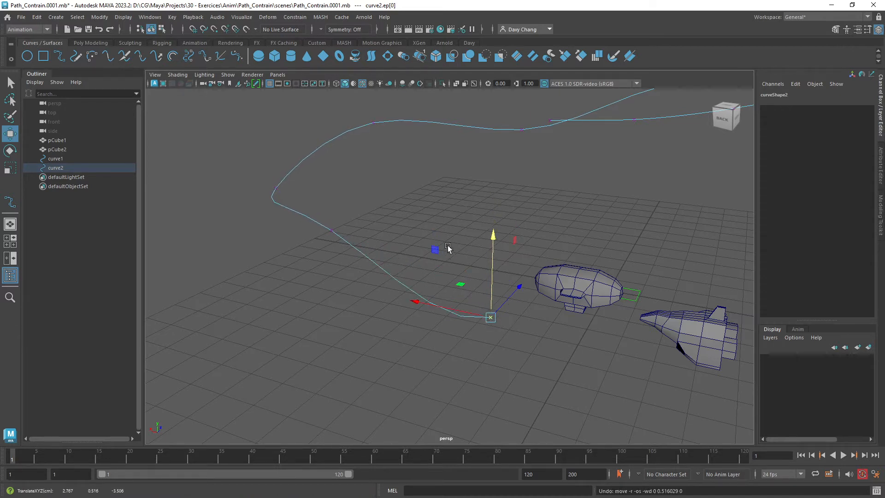
# Step: Switch the curve to control vertex editing and adjust the second-to-last control vertex near the curve's end
pyautogui.rightClick(460, 212)
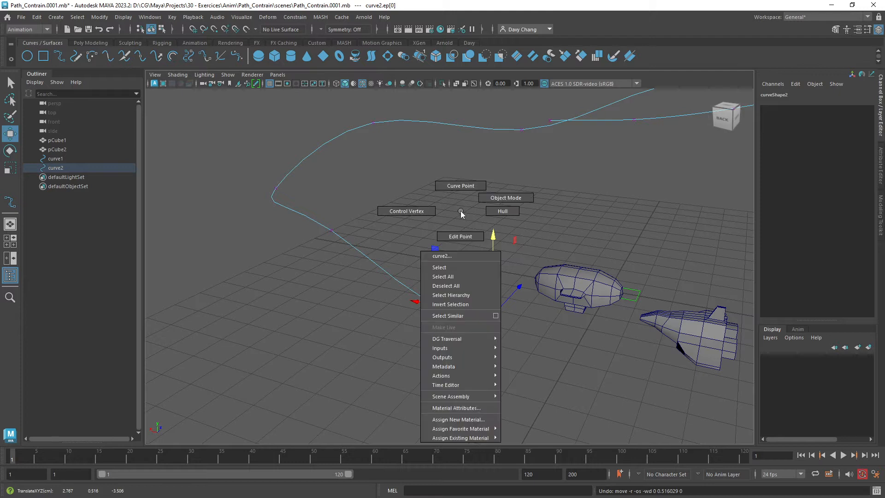
pyautogui.click(412, 211)
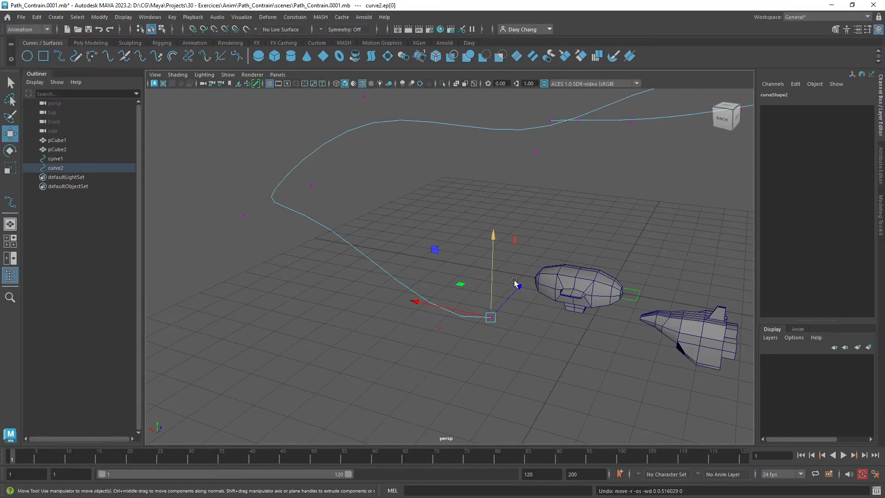
pyautogui.keyDown('alt'); pyautogui.moveTo(494, 179); pyautogui.dragTo(489, 305); pyautogui.keyUp('alt')
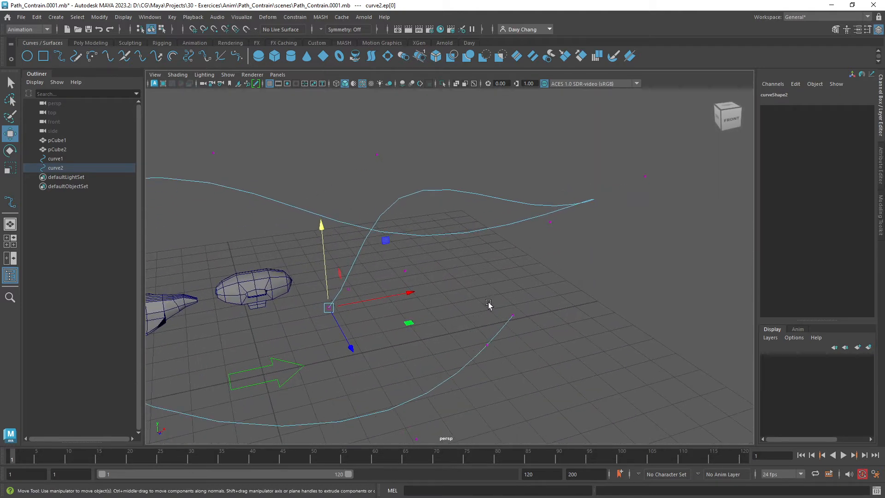
pyautogui.click(513, 317)
pyautogui.moveTo(493, 351); pyautogui.dragTo(456, 341)
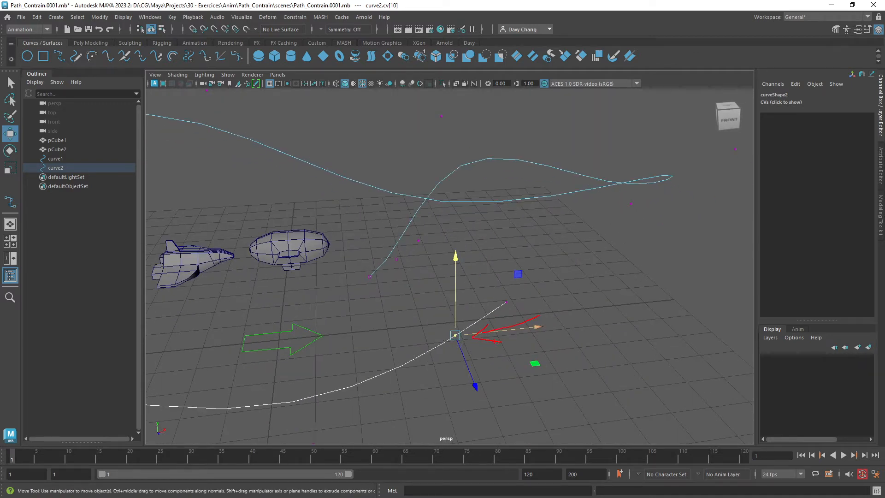
pyautogui.keyDown('alt'); pyautogui.moveTo(520, 358); pyautogui.dragTo(442, 272); pyautogui.keyUp('alt')
pyautogui.scroll(-1, 487, 288)
pyautogui.moveTo(406, 186)
pyautogui.mouseDown()
pyautogui.moveTo(406, 253)
pyautogui.moveTo(406, 145)
pyautogui.moveTo(421, 123)
pyautogui.moveTo(408, 203)
pyautogui.moveTo(406, 110)
pyautogui.moveTo(414, 263)
pyautogui.moveTo(408, 169)
pyautogui.moveTo(410, 229)
pyautogui.moveTo(406, 183)
pyautogui.moveTo(414, 186)
pyautogui.mouseUp()
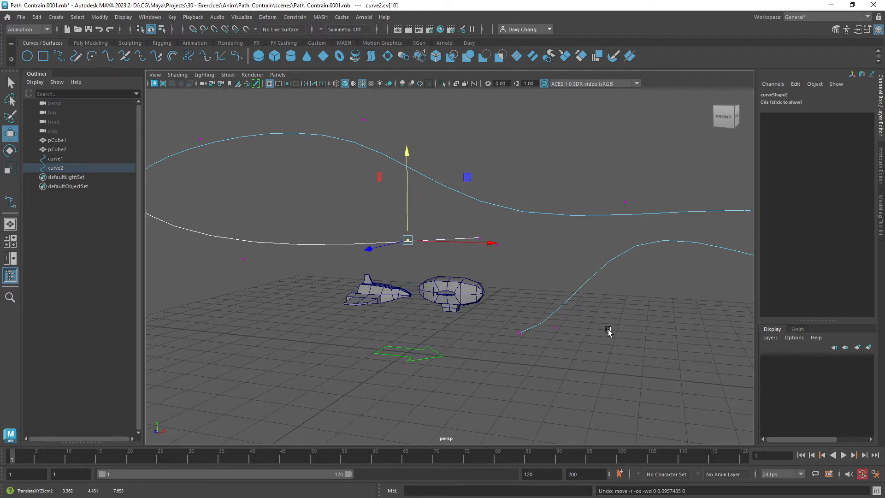
# Step: Raise the curve's second control vertex to smooth the bend at the start of the path
pyautogui.keyDown('alt'); pyautogui.moveTo(609, 331); pyautogui.dragTo(470, 250); pyautogui.keyUp('alt')
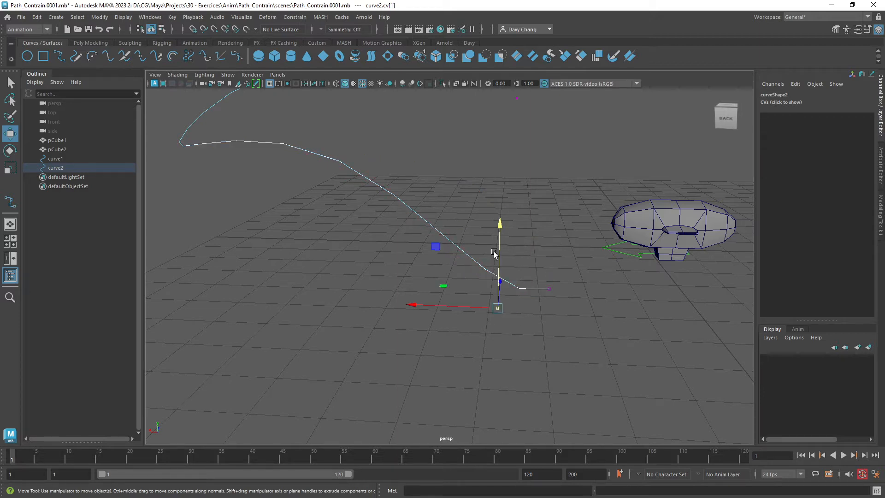
pyautogui.moveTo(501, 243); pyautogui.dragTo(521, 271)
pyautogui.keyDown('alt'); pyautogui.moveTo(528, 284); pyautogui.dragTo(522, 258, button='middle'); pyautogui.keyUp('alt')
pyautogui.moveTo(517, 249)
pyautogui.mouseDown()
pyautogui.moveTo(494, 255)
pyautogui.moveTo(583, 249)
pyautogui.moveTo(488, 257)
pyautogui.moveTo(562, 255)
pyautogui.moveTo(498, 260)
pyautogui.moveTo(510, 257)
pyautogui.mouseUp()
# Step: Raise the control vertex at the dip in the middle of the curve to even out its height
pyautogui.keyDown('alt'); pyautogui.moveTo(453, 279); pyautogui.dragTo(524, 279); pyautogui.keyUp('alt')
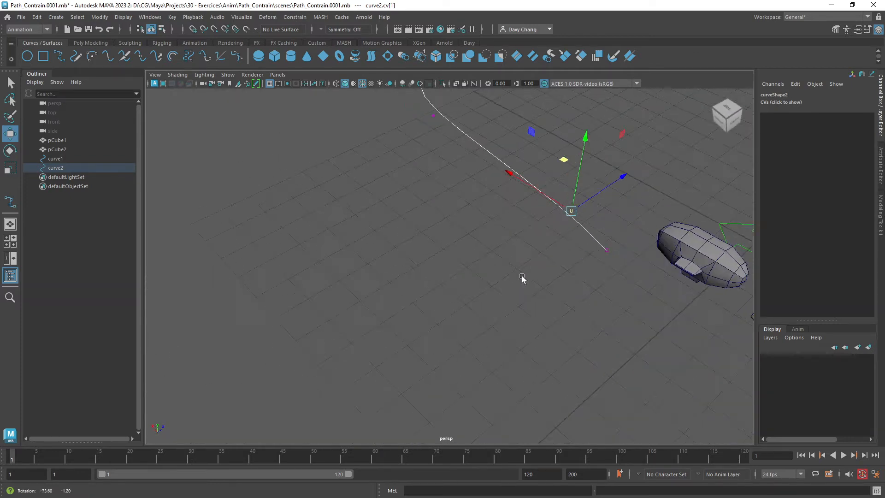
pyautogui.keyDown('alt'); pyautogui.moveTo(524, 277); pyautogui.dragTo(485, 325, button='middle'); pyautogui.keyUp('alt')
pyautogui.keyDown('alt'); pyautogui.moveTo(485, 325); pyautogui.dragTo(551, 266); pyautogui.keyUp('alt')
pyautogui.click(497, 244)
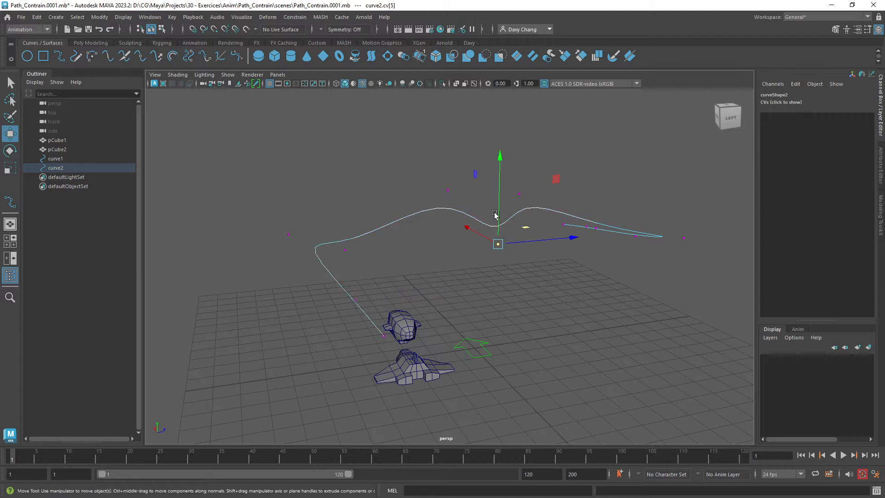
pyautogui.moveTo(498, 211); pyautogui.dragTo(501, 160)
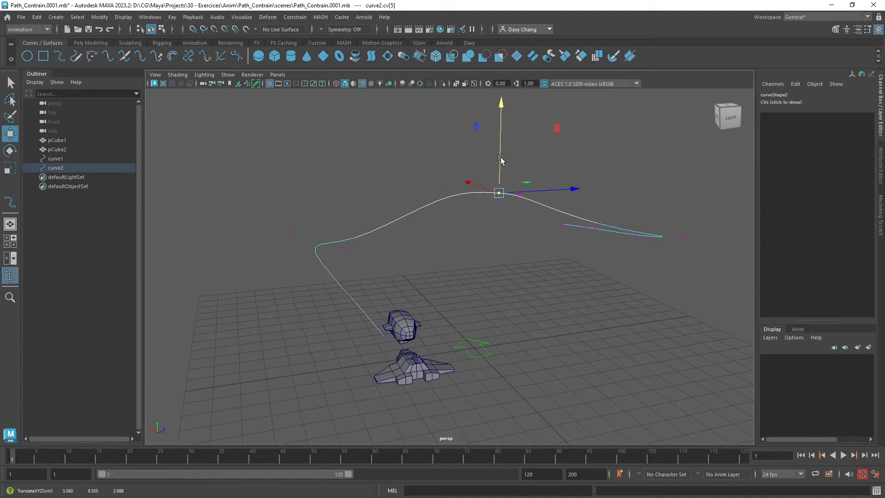
# Step: Return the curve to object mode and deselect it to check the overall path shape
pyautogui.keyDown('alt'); pyautogui.moveTo(479, 231); pyautogui.dragTo(477, 267); pyautogui.keyUp('alt')
pyautogui.moveTo(478, 262); pyautogui.dragTo(515, 252, button='right')
pyautogui.keyDown('alt'); pyautogui.moveTo(515, 252); pyautogui.dragTo(510, 291); pyautogui.keyUp('alt')
pyautogui.click(452, 272)
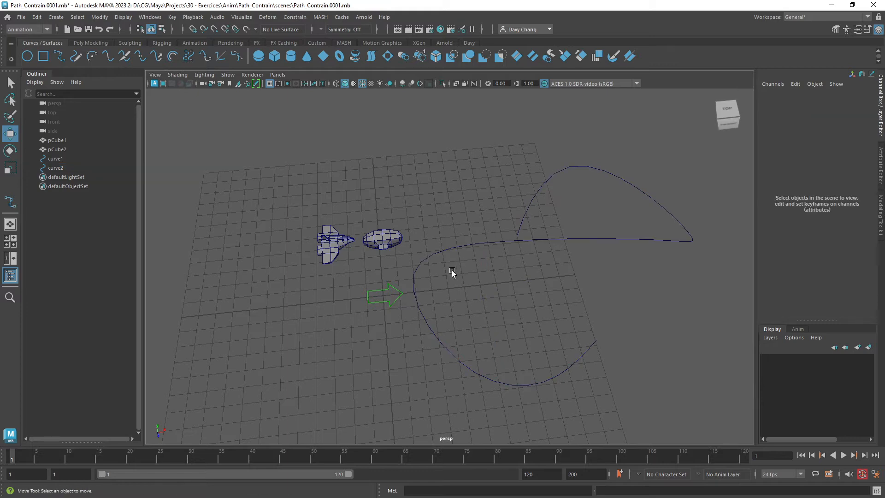
pyautogui.keyDown('alt'); pyautogui.moveTo(452, 272); pyautogui.dragTo(544, 261); pyautogui.keyUp('alt')
pyautogui.keyDown('alt'); pyautogui.moveTo(485, 259); pyautogui.dragTo(459, 295); pyautogui.keyUp('alt')
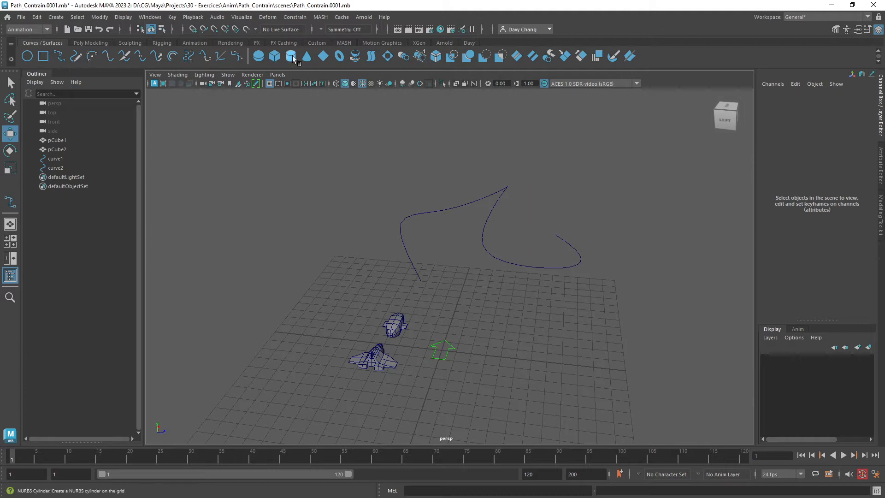
# Step: Compare the Modeling and Rigging menu sets with the Animation set and its constraint commands, ending in Animation
pyautogui.click(284, 22)
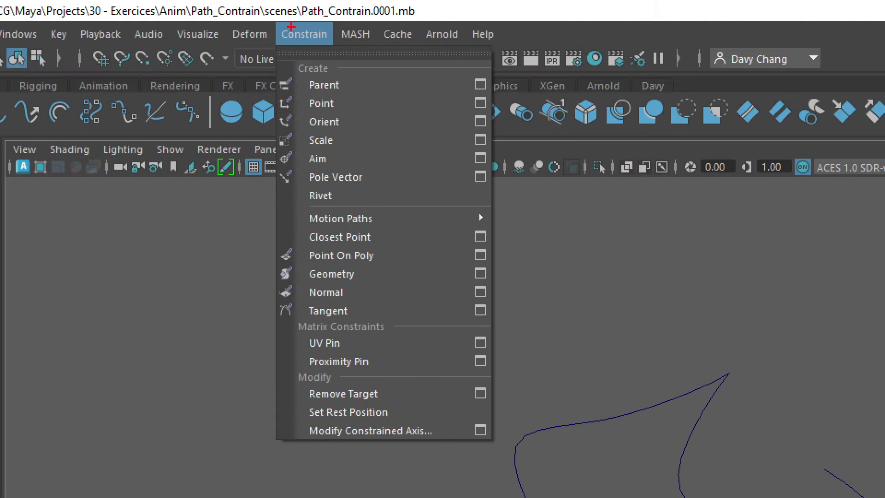
pyautogui.press('Escape')
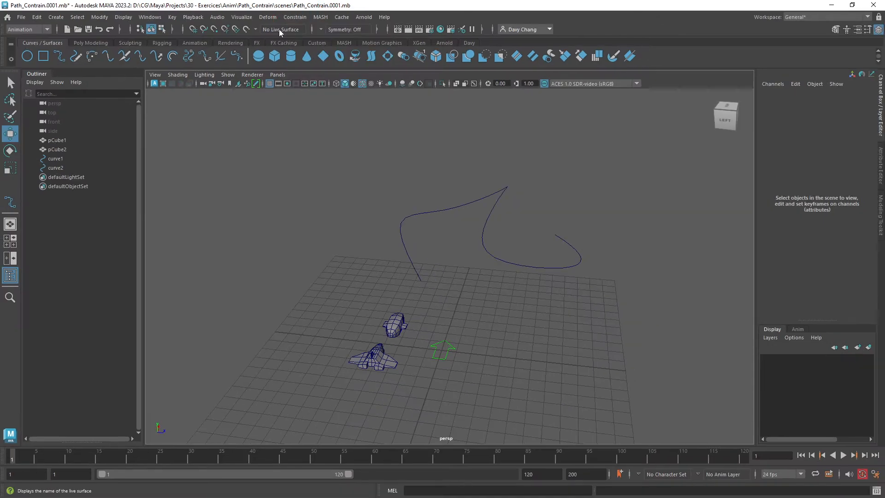
pyautogui.click(45, 29)
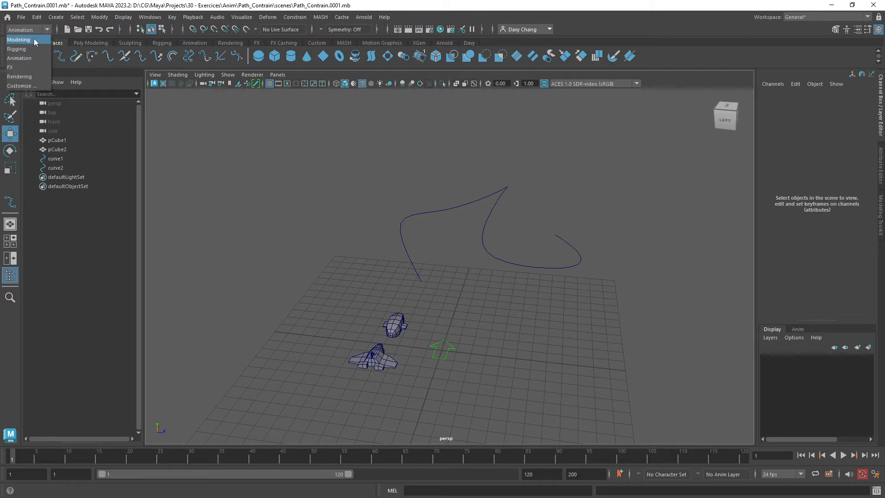
pyautogui.click(33, 41)
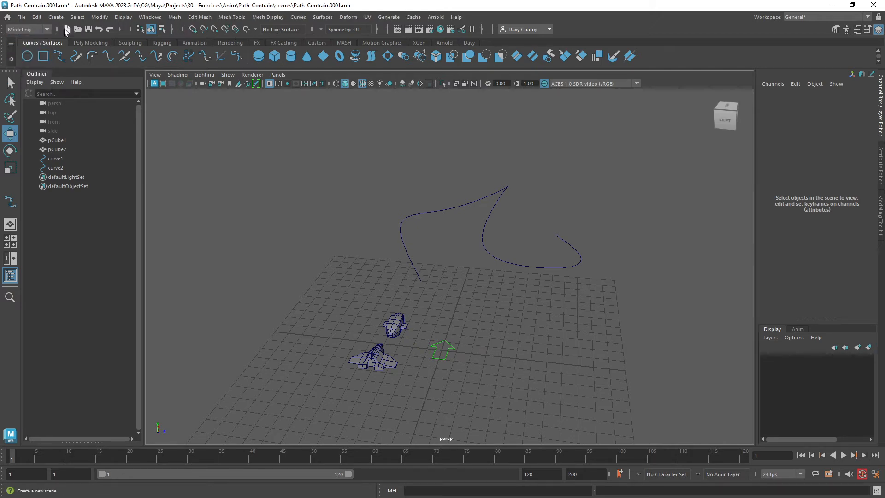
pyautogui.click(43, 30)
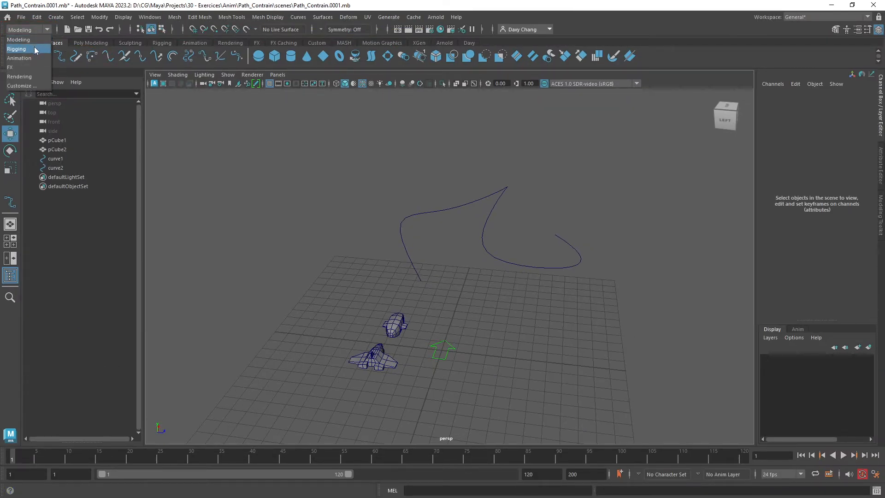
pyautogui.click(34, 47)
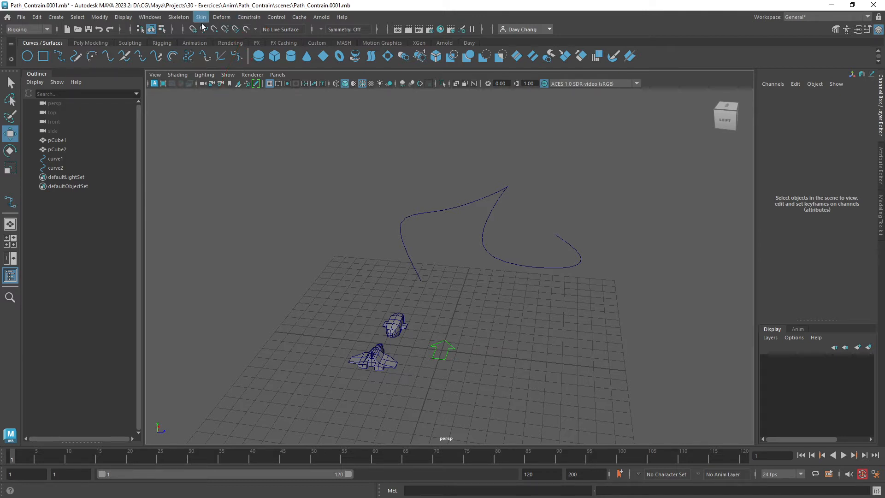
pyautogui.click(48, 30)
pyautogui.click(29, 57)
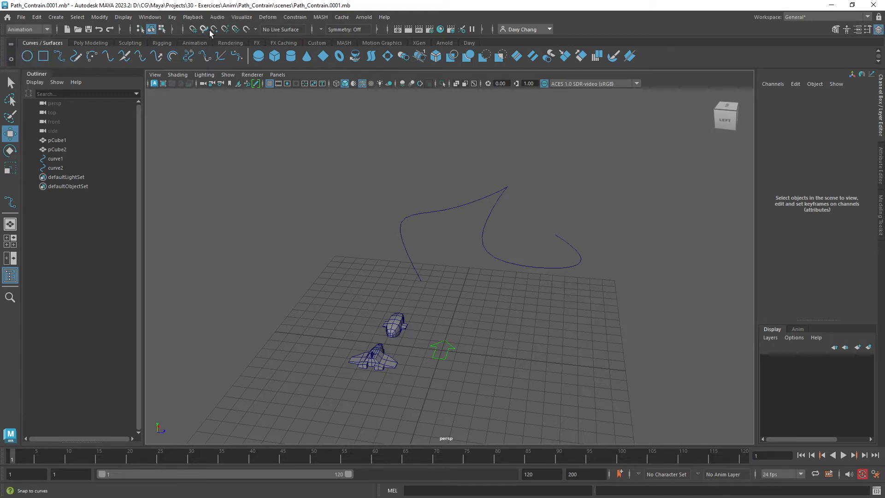
pyautogui.click(295, 18)
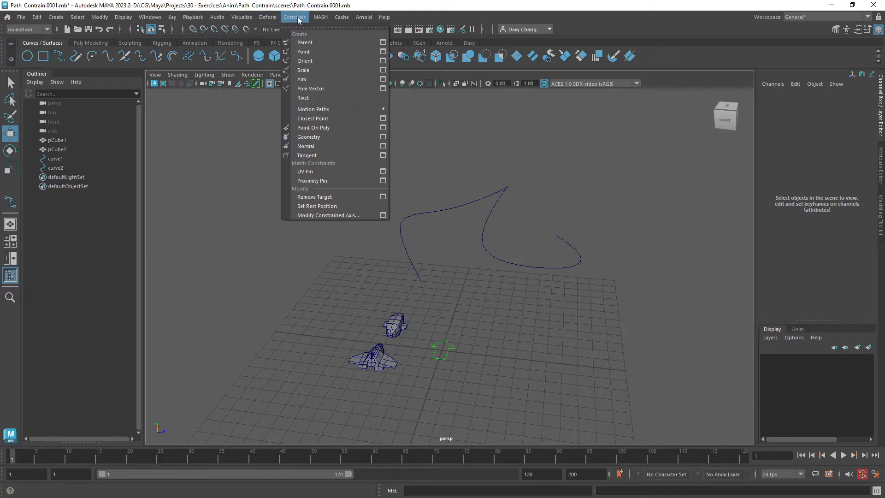
pyautogui.click(296, 18)
# Step: Look through the FX, Rendering and Modeling menu sets and return to the Animation set
pyautogui.click(48, 31)
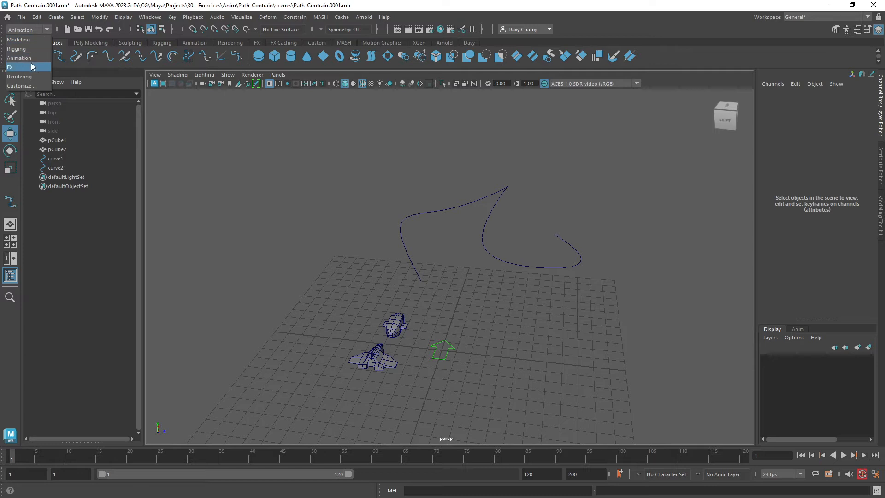
pyautogui.click(31, 66)
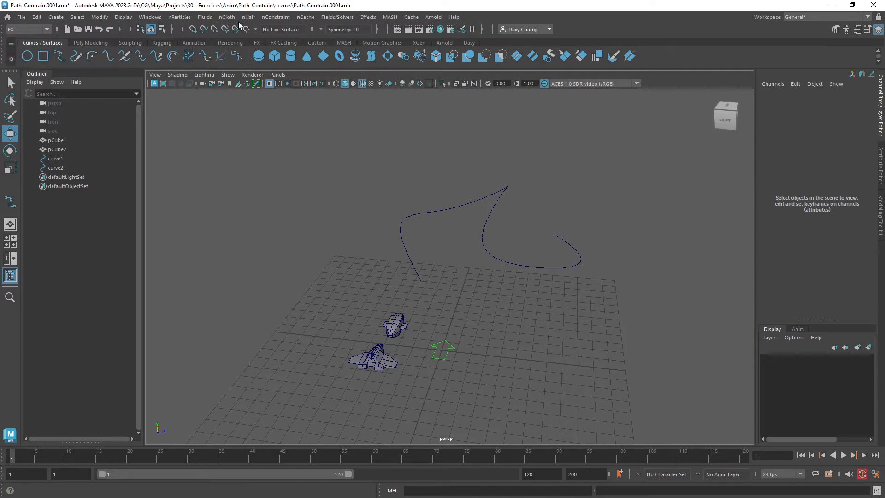
pyautogui.click(47, 30)
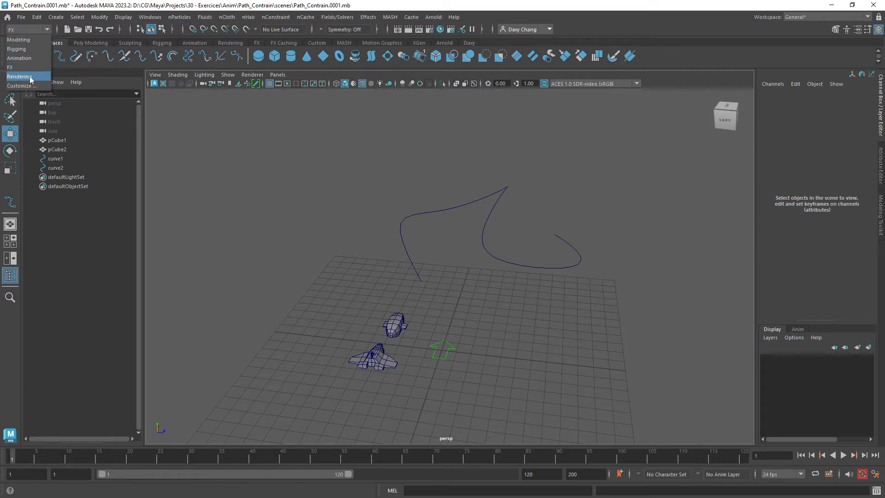
pyautogui.click(29, 76)
pyautogui.click(48, 29)
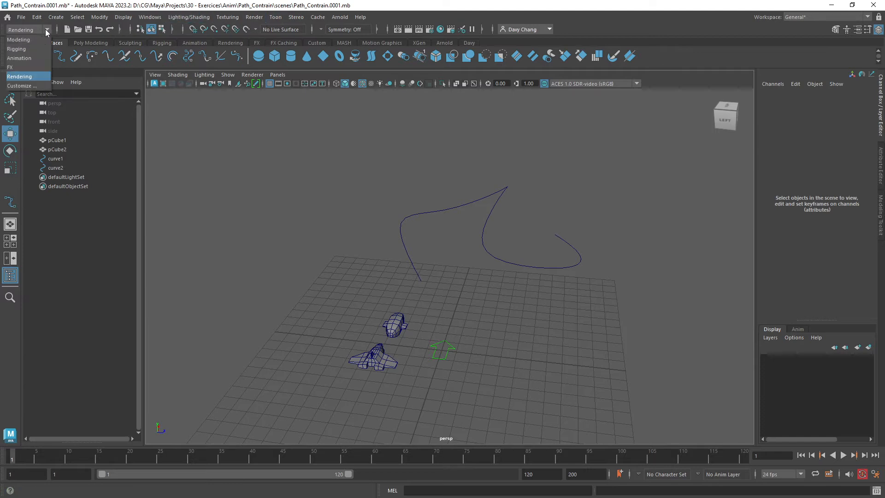
pyautogui.click(36, 41)
pyautogui.click(39, 30)
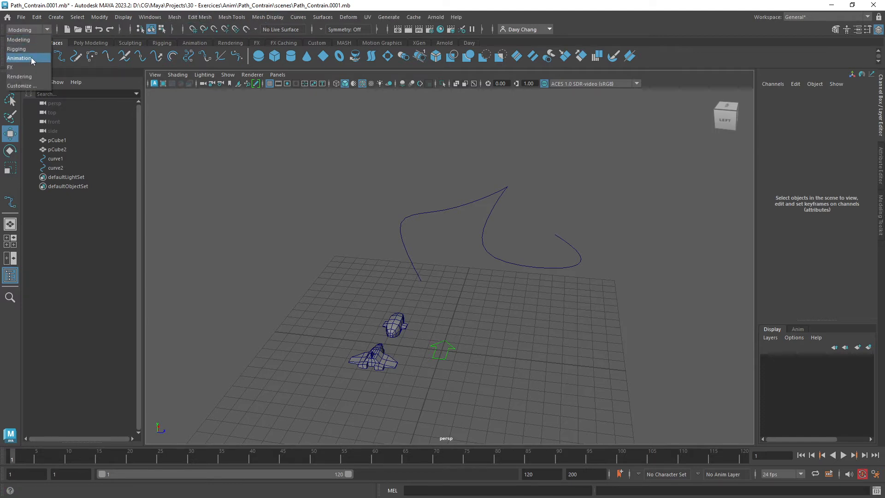
pyautogui.click(31, 58)
pyautogui.click(44, 31)
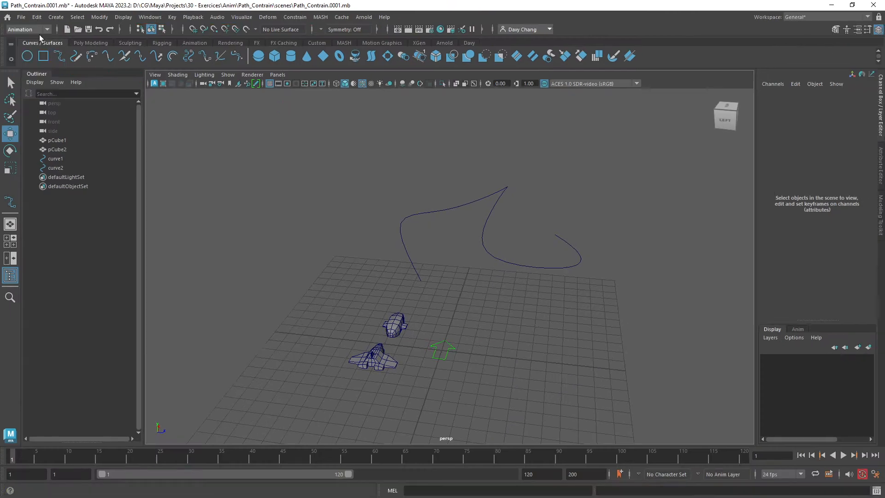
# Step: Detach the Motion Paths constraint commands as a floating window and place it over the viewport beside the curve
pyautogui.click(304, 20)
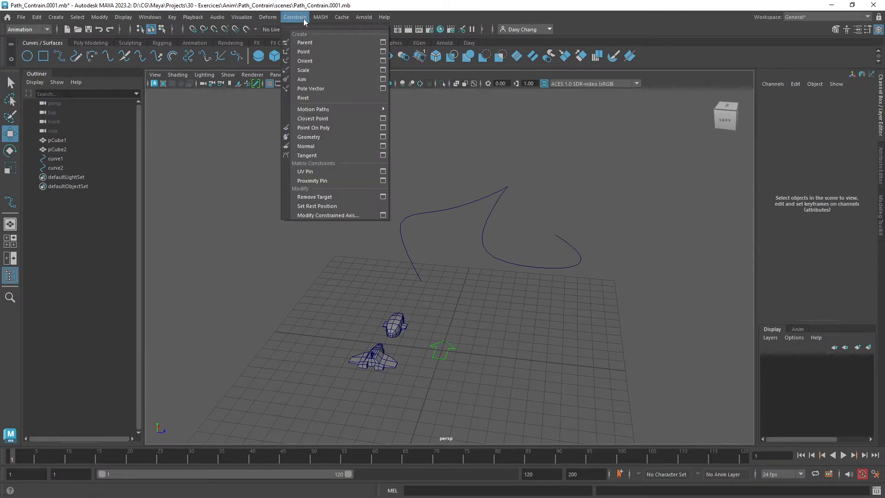
pyautogui.moveTo(330, 109)
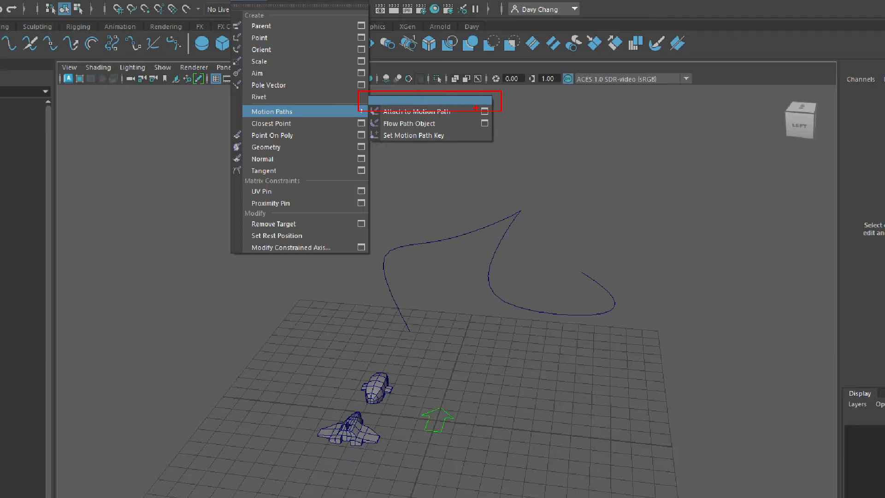
pyautogui.click(368, 73)
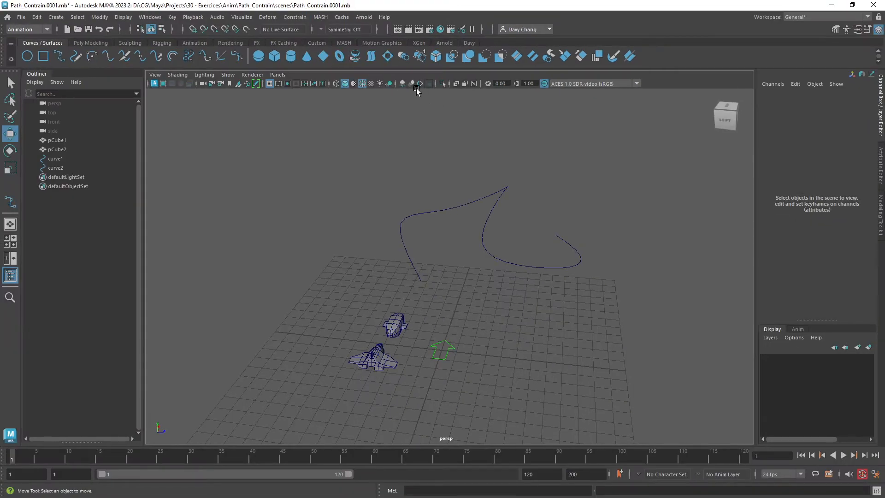
pyautogui.click(298, 19)
pyautogui.moveTo(332, 105)
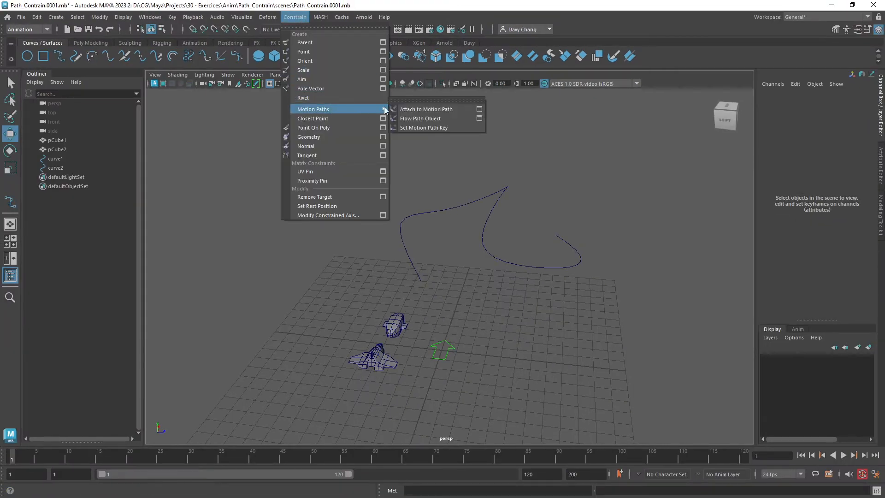
pyautogui.click(419, 102)
pyautogui.moveTo(434, 94); pyautogui.dragTo(252, 127)
# Step: Set the playback range to start at frame 20 and end at frame 145
pyautogui.scroll(-2, 388, 213)
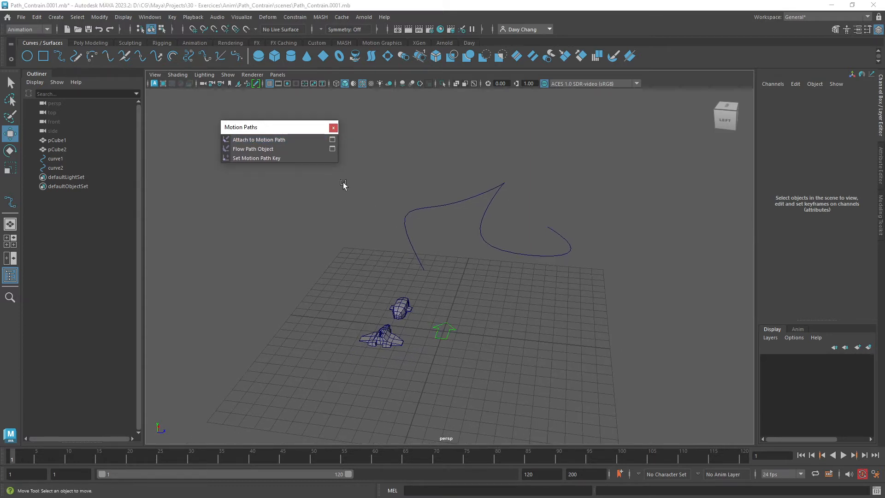
pyautogui.keyDown('alt'); pyautogui.moveTo(344, 182); pyautogui.dragTo(405, 264); pyautogui.keyUp('alt')
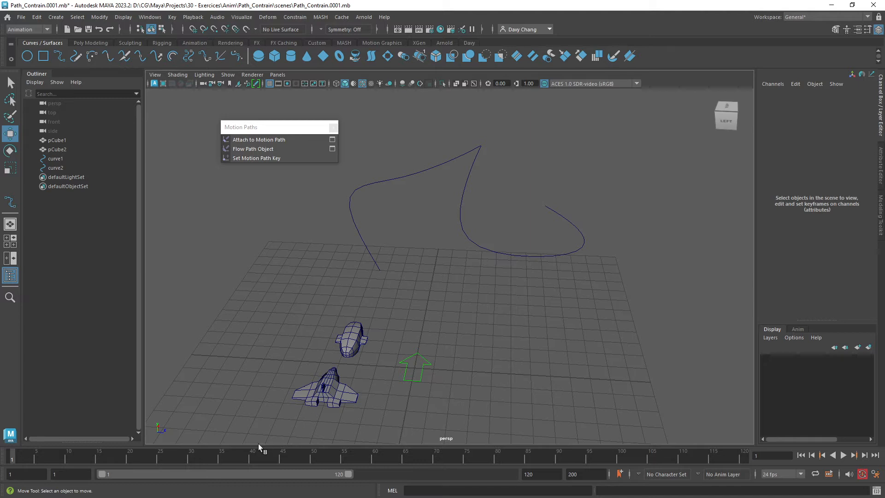
pyautogui.moveTo(101, 475); pyautogui.dragTo(142, 480)
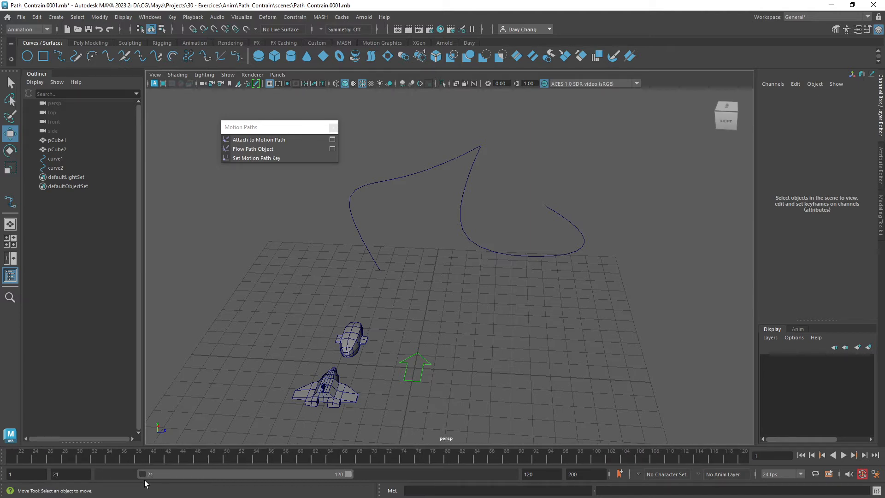
pyautogui.moveTo(350, 475); pyautogui.dragTo(402, 481)
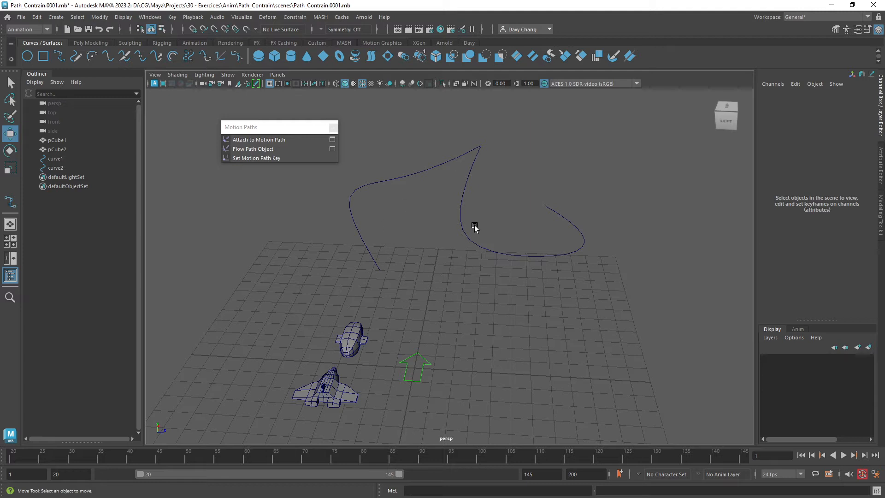
pyautogui.keyDown('alt'); pyautogui.moveTo(425, 279); pyautogui.dragTo(436, 274, button='middle'); pyautogui.keyUp('alt')
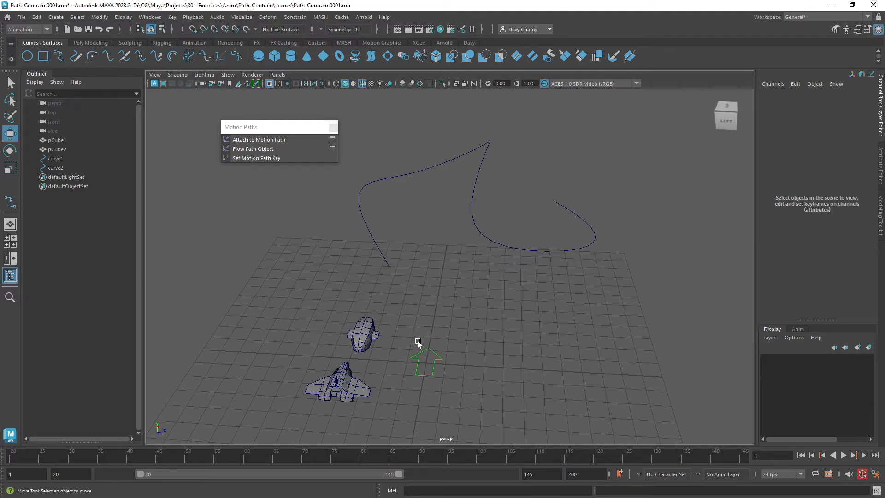
pyautogui.moveTo(418, 341); pyautogui.dragTo(473, 380)
pyautogui.moveTo(465, 342)
pyautogui.keyDown('alt'); pyautogui.mouseDown()
pyautogui.moveTo(439, 328)
pyautogui.moveTo(454, 337)
pyautogui.mouseUp(); pyautogui.keyUp('alt')
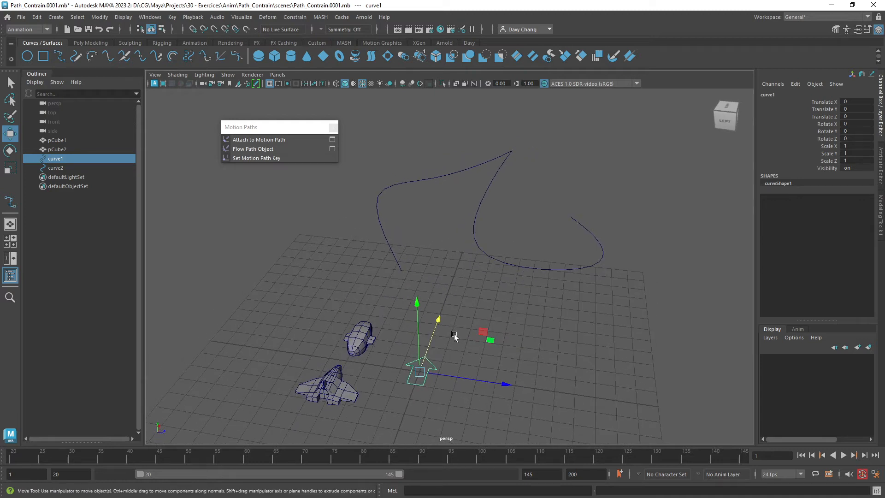
pyautogui.keyDown('shift'); pyautogui.click(389, 249); pyautogui.keyUp('shift')
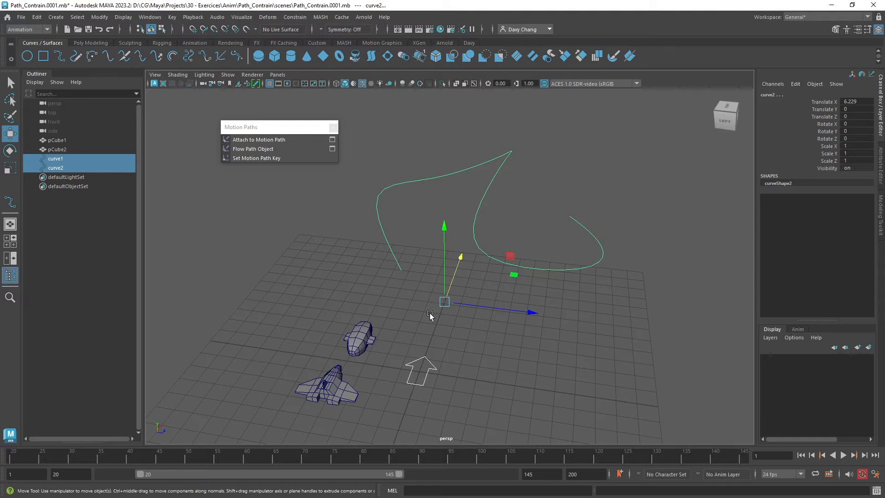
pyautogui.click(293, 139)
pyautogui.click(357, 320)
pyautogui.click(326, 383)
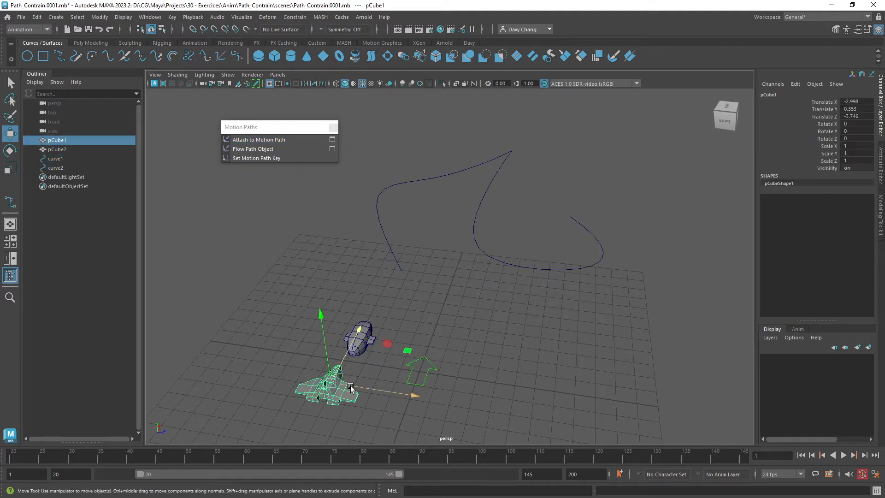
pyautogui.click(371, 350)
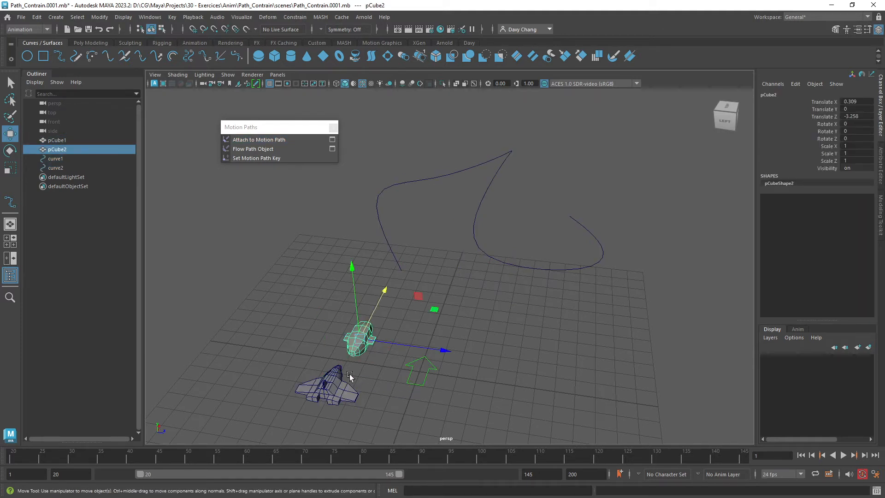
pyautogui.click(335, 379)
pyautogui.click(362, 342)
# Step: Select the arrow and the long path curve in that order, and apply Attach to Motion Path
pyautogui.click(433, 372)
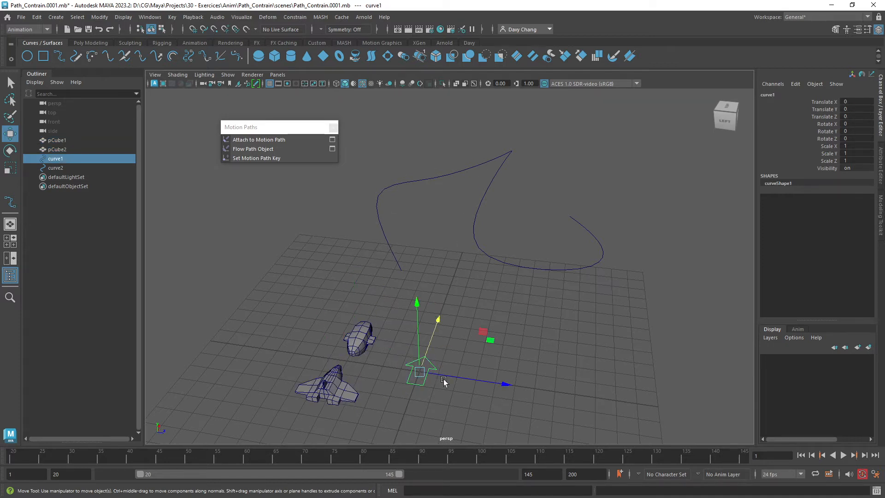
pyautogui.keyDown('shift'); pyautogui.click(388, 245); pyautogui.keyUp('shift')
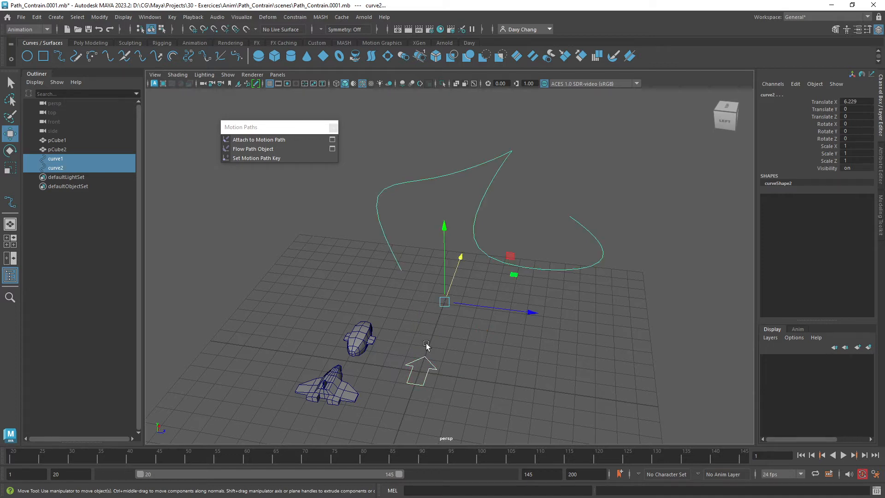
pyautogui.click(407, 357)
pyautogui.keyDown('shift'); pyautogui.click(394, 253); pyautogui.keyUp('shift')
pyautogui.click(259, 139)
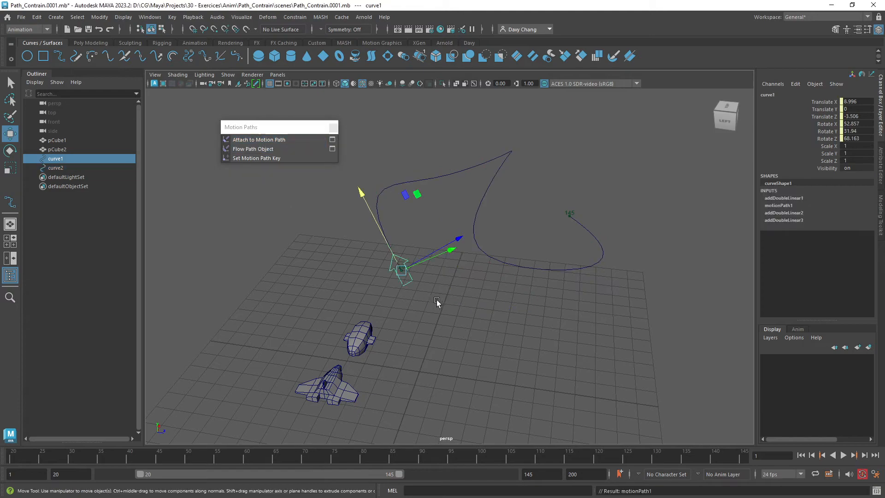
# Step: Examine the arrow's placement on the path and the frame markers at both ends of the curve
pyautogui.keyDown('alt'); pyautogui.moveTo(438, 304); pyautogui.dragTo(557, 282); pyautogui.keyUp('alt')
pyautogui.keyDown('alt'); pyautogui.moveTo(378, 286); pyautogui.dragTo(426, 302); pyautogui.keyUp('alt')
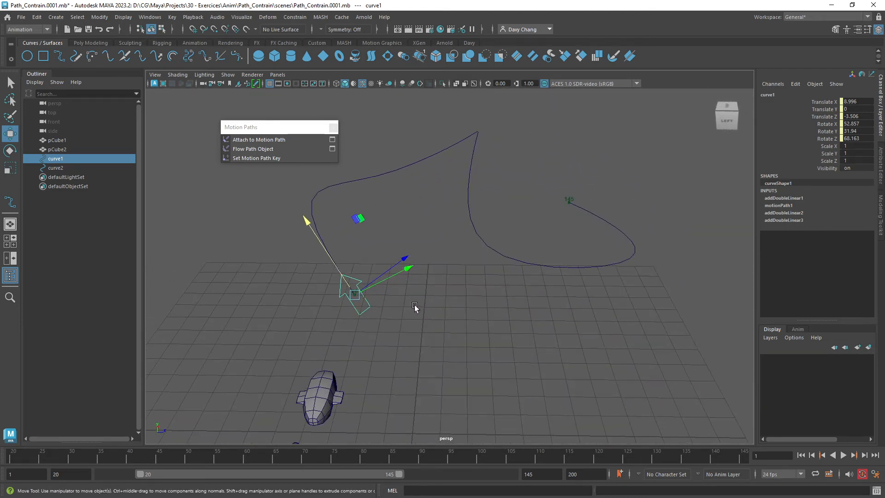
pyautogui.keyDown('alt'); pyautogui.moveTo(414, 305); pyautogui.dragTo(437, 300, button='middle'); pyautogui.keyUp('alt')
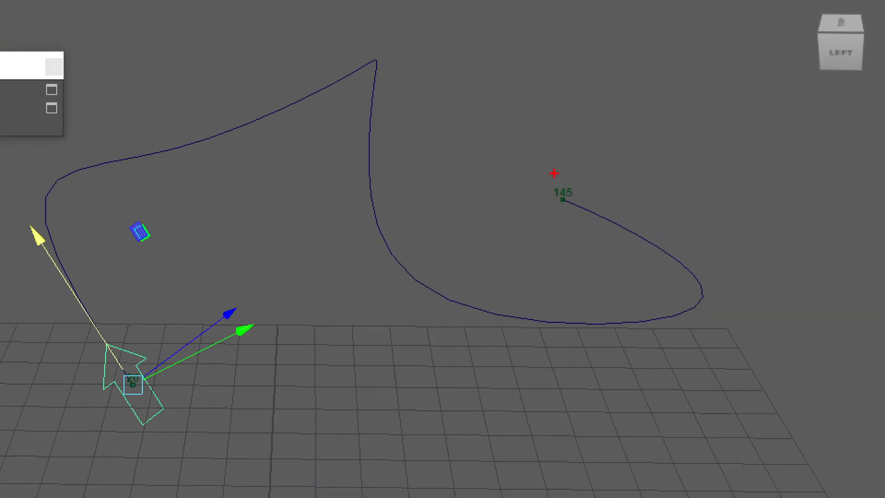
pyautogui.moveTo(548, 174)
pyautogui.mouseDown()
pyautogui.moveTo(570, 225)
pyautogui.moveTo(561, 170)
pyautogui.mouseUp()
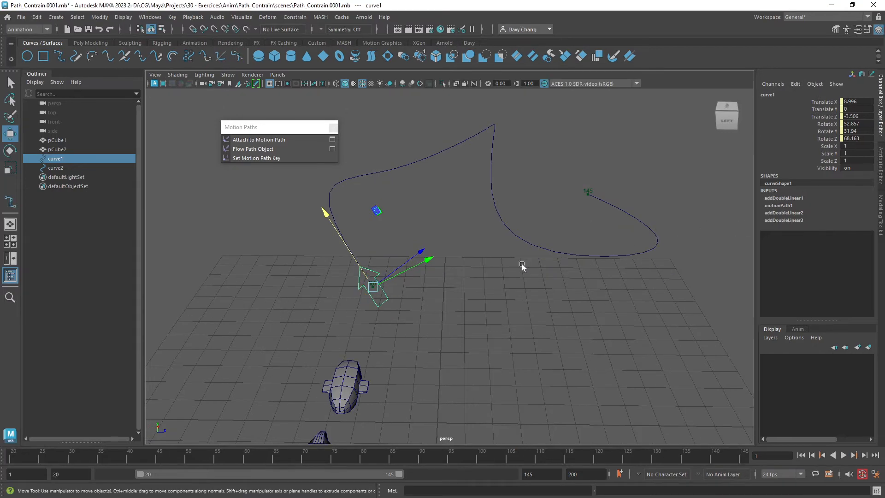
pyautogui.moveTo(523, 265)
pyautogui.keyDown('alt'); pyautogui.mouseDown()
pyautogui.moveTo(464, 283)
pyautogui.moveTo(413, 277)
pyautogui.moveTo(450, 279)
pyautogui.mouseUp(); pyautogui.keyUp('alt')
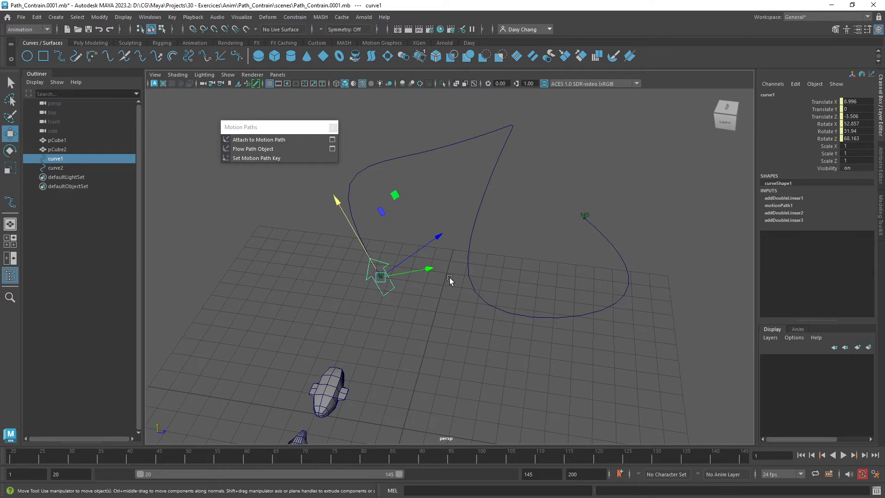
# Step: Play the animation from the start of the range to watch the arrow travel along the path, and stop it
pyautogui.keyDown('alt'); pyautogui.moveTo(460, 279); pyautogui.dragTo(402, 271); pyautogui.keyUp('alt')
pyautogui.hotkey('alt', 'shift', 'v')
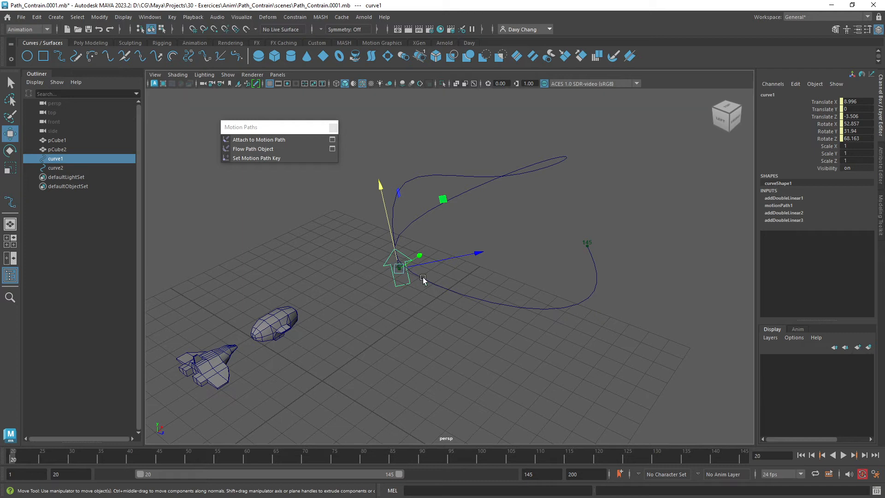
pyautogui.hotkey('alt', 'v')
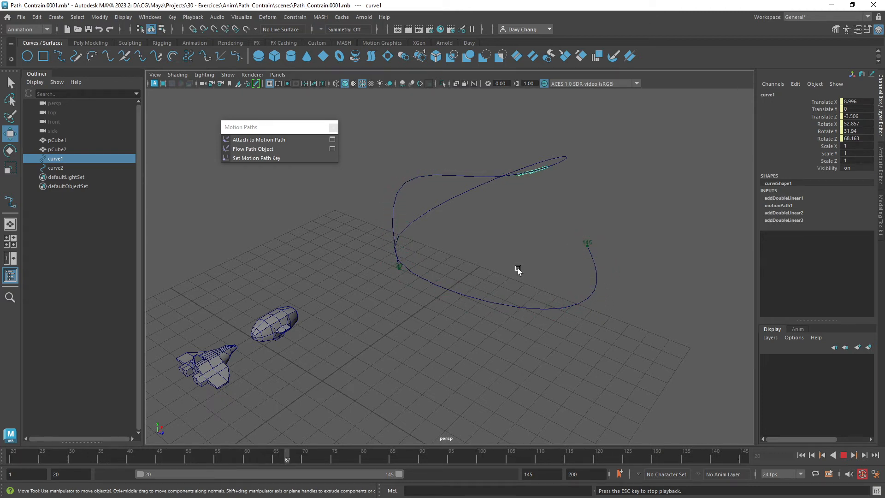
pyautogui.press('Escape')
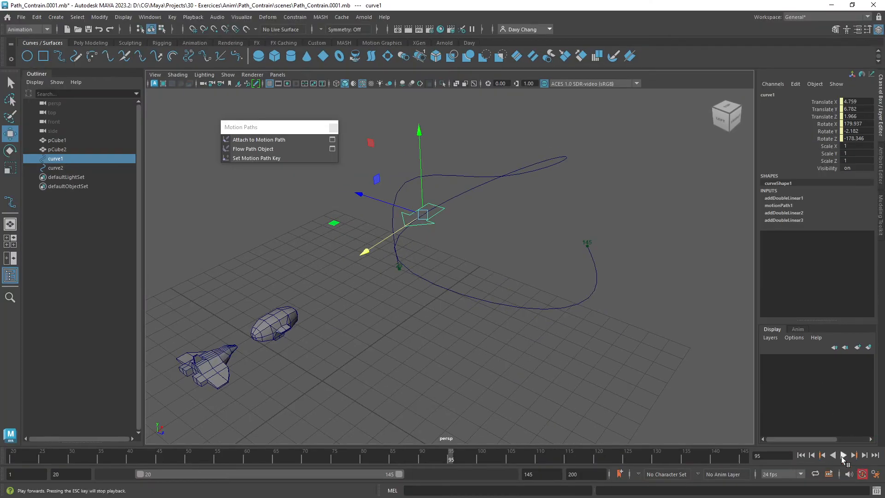
# Step: Check the timeline's Playback Speed options, including Real-time, and leave the setting as it is
pyautogui.rightClick(780, 415)
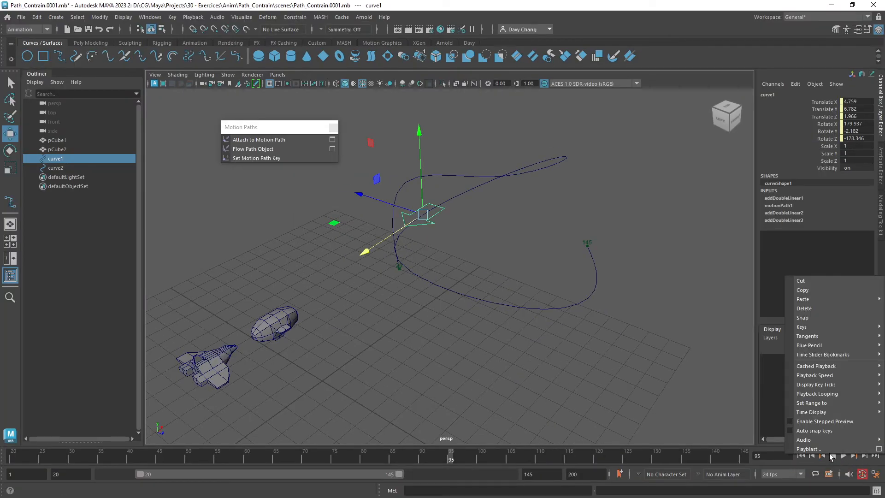
pyautogui.moveTo(842, 379)
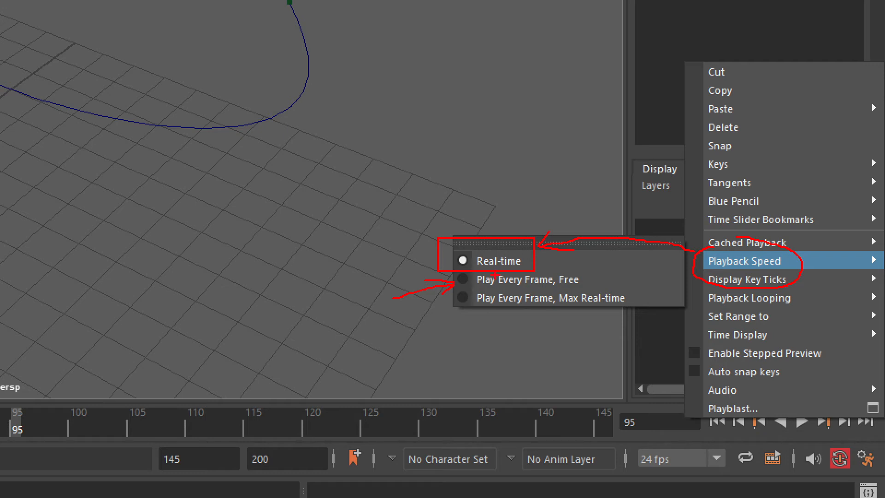
pyautogui.press('Escape')
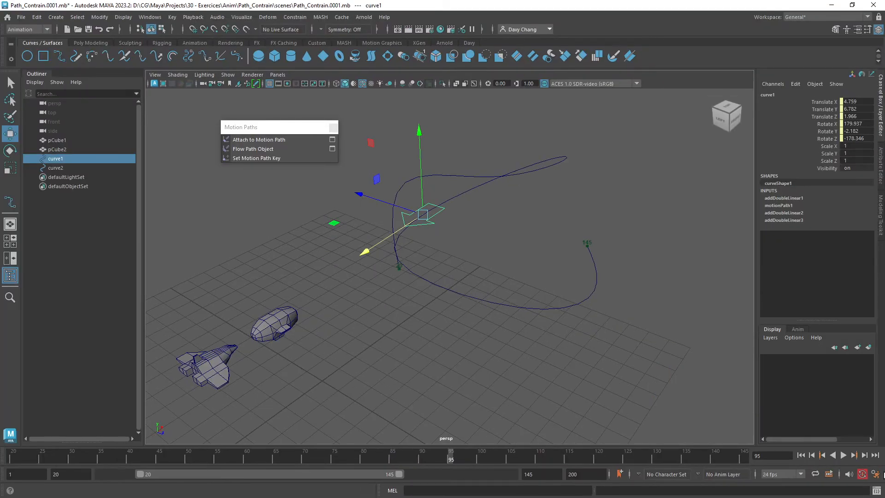
# Step: Replay the animation from several viewing angles, and stop it partway to examine how the arrow is oriented along the curve
pyautogui.keyDown('alt'); pyautogui.moveTo(457, 279); pyautogui.dragTo(441, 307); pyautogui.keyUp('alt')
pyautogui.hotkey('alt', 'v')
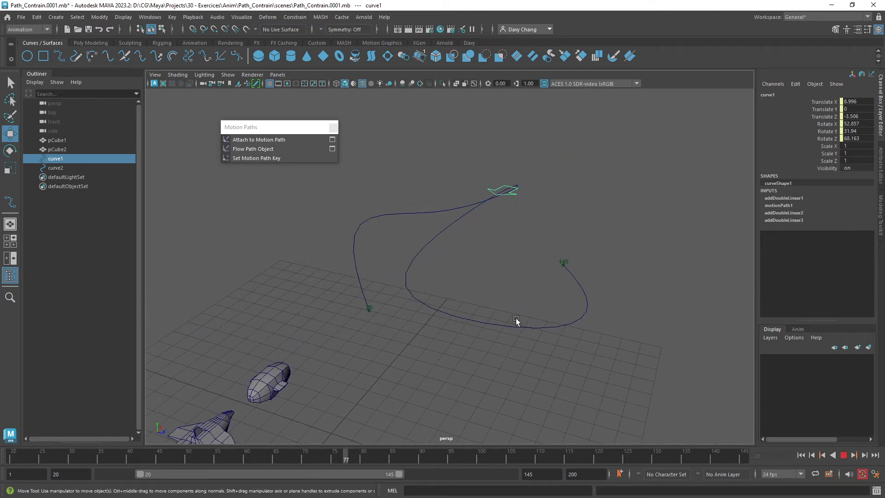
pyautogui.keyDown('alt'); pyautogui.moveTo(516, 321); pyautogui.dragTo(469, 334); pyautogui.keyUp('alt')
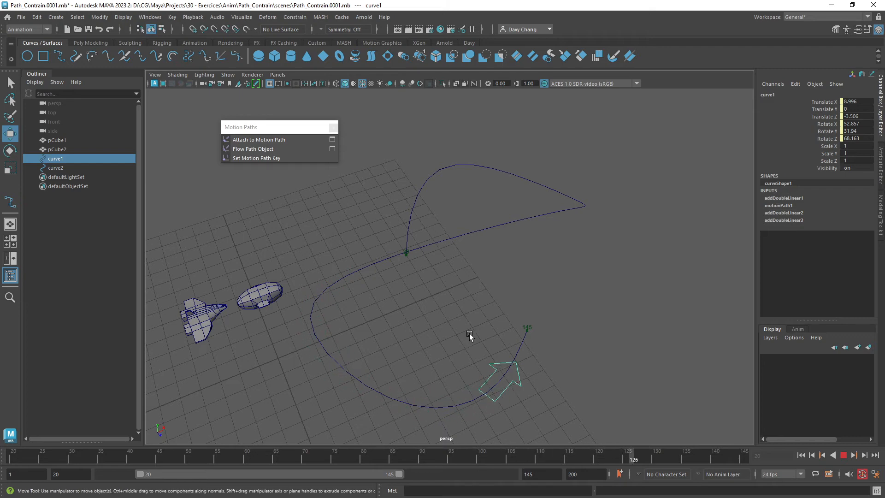
pyautogui.keyDown('alt'); pyautogui.moveTo(469, 333); pyautogui.dragTo(467, 287); pyautogui.keyUp('alt')
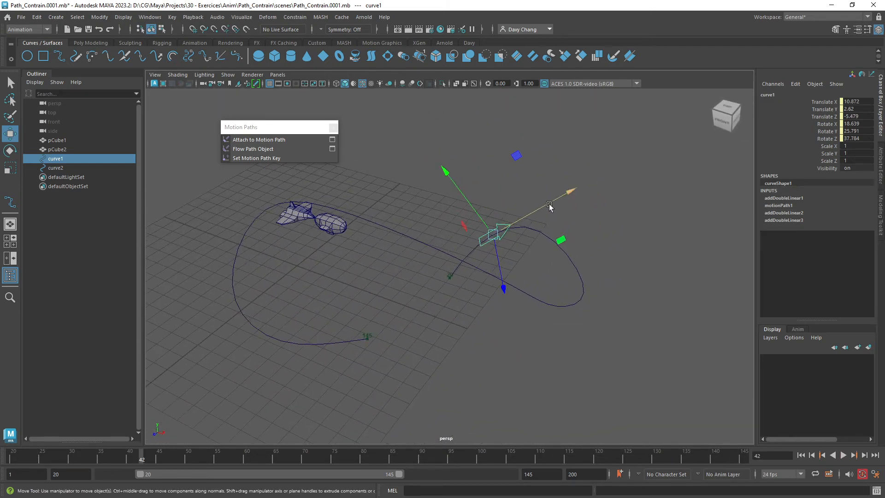
pyautogui.click(523, 221)
pyautogui.click(499, 225)
pyautogui.keyDown('alt'); pyautogui.moveTo(499, 226); pyautogui.dragTo(516, 265); pyautogui.keyUp('alt')
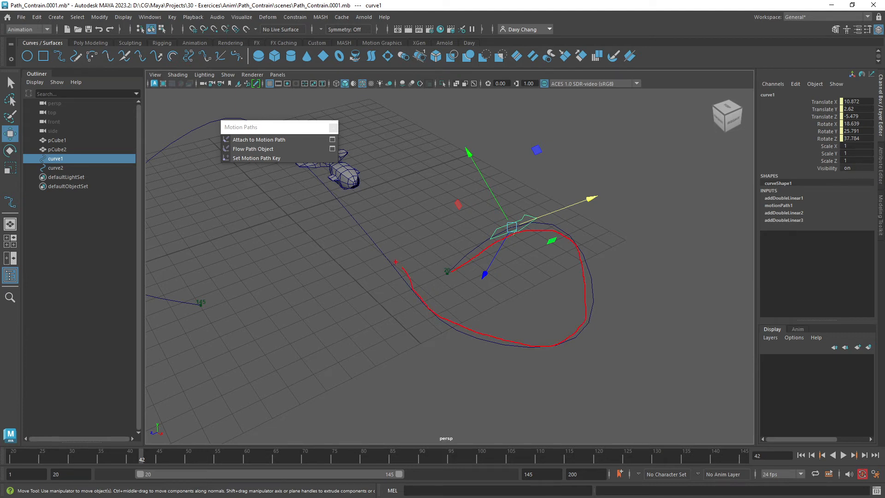
pyautogui.moveTo(396, 261); pyautogui.dragTo(404, 262)
# Step: Close the floating Motion Paths window and return the current time to frame 20
pyautogui.press('Escape')
pyautogui.moveTo(261, 131); pyautogui.dragTo(382, 129)
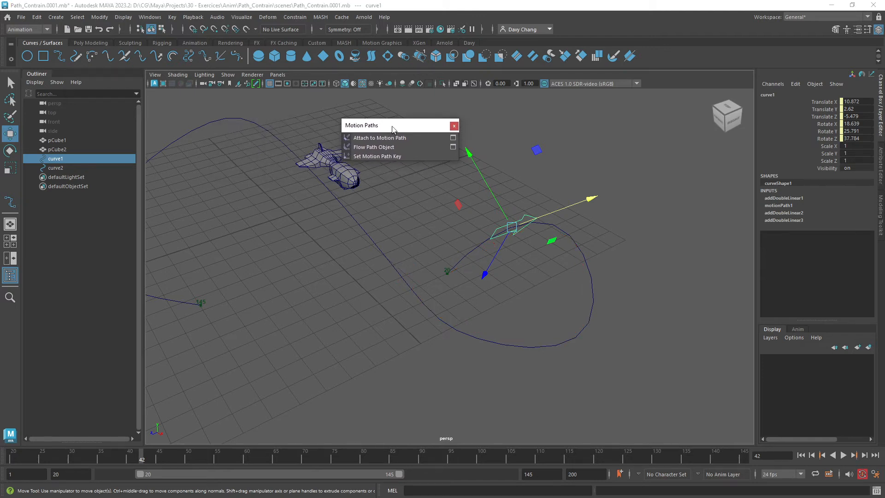
pyautogui.click(454, 127)
pyautogui.keyDown('alt'); pyautogui.moveTo(510, 291); pyautogui.dragTo(421, 266); pyautogui.keyUp('alt')
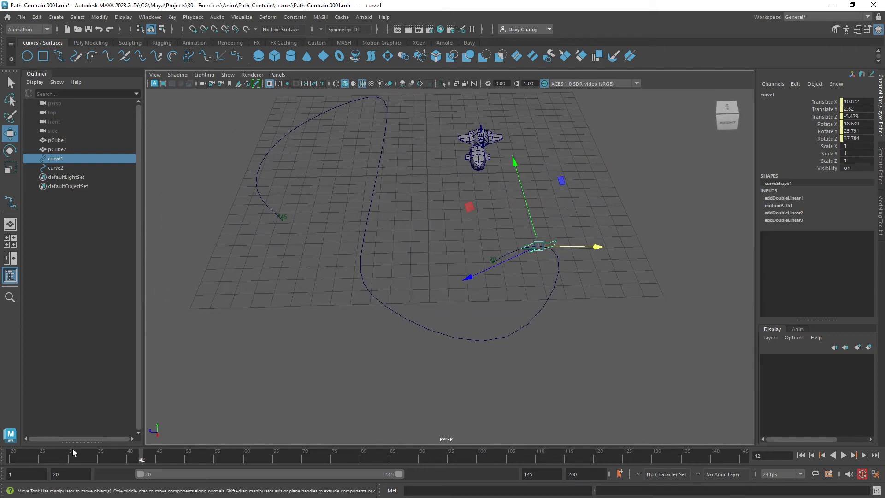
pyautogui.moveTo(139, 457); pyautogui.dragTo(13, 459)
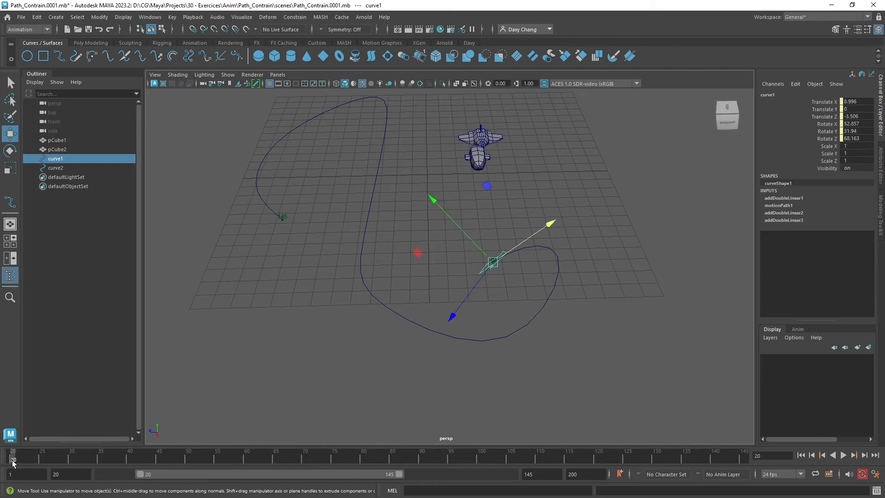
# Step: Expand the arrow's motionPath1 input attributes and select its U Value channel
pyautogui.keyDown('alt'); pyautogui.moveTo(401, 332); pyautogui.dragTo(522, 303); pyautogui.keyUp('alt')
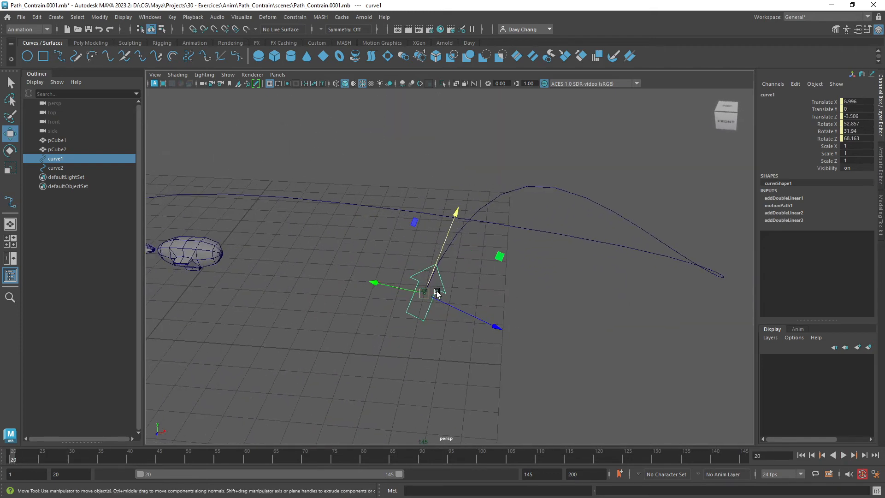
pyautogui.keyDown('alt'); pyautogui.moveTo(437, 294); pyautogui.dragTo(461, 292); pyautogui.keyUp('alt')
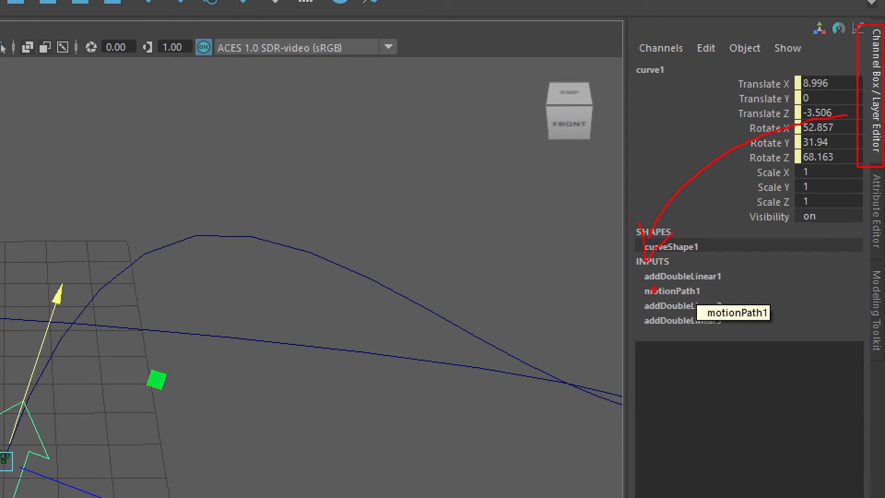
pyautogui.keyDown('ctrl'); pyautogui.moveTo(625, 283); pyautogui.dragTo(710, 300); pyautogui.keyUp('ctrl')
pyautogui.moveTo(534, 220); pyautogui.dragTo(624, 295)
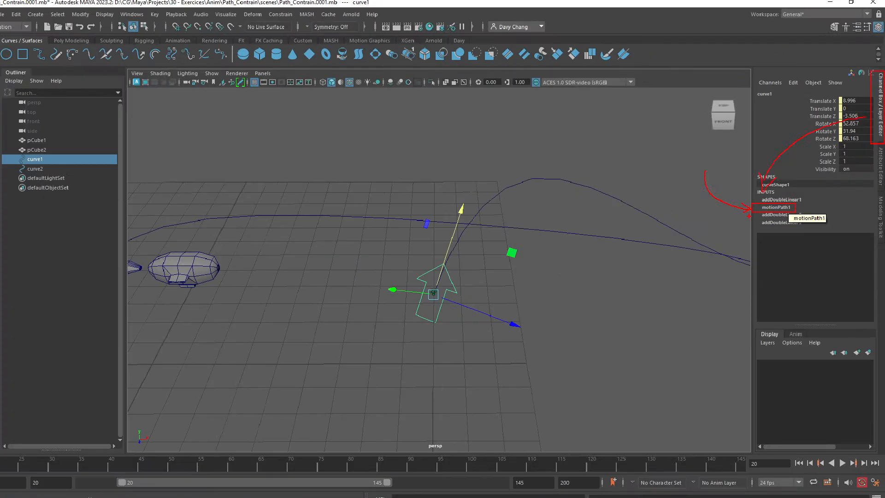
pyautogui.click(681, 294)
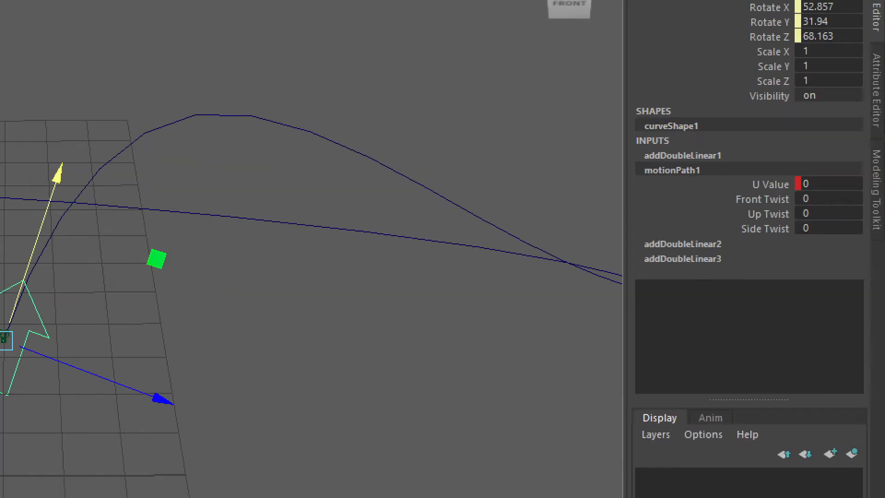
pyautogui.moveTo(631, 174)
pyautogui.keyDown('ctrl'); pyautogui.mouseDown()
pyautogui.moveTo(796, 234)
pyautogui.moveTo(855, 242)
pyautogui.mouseUp(); pyautogui.keyUp('ctrl')
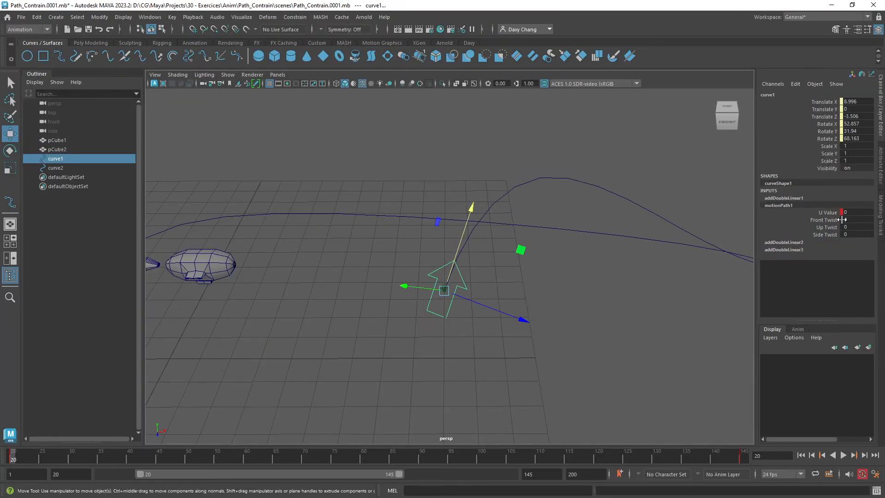
pyautogui.click(828, 213)
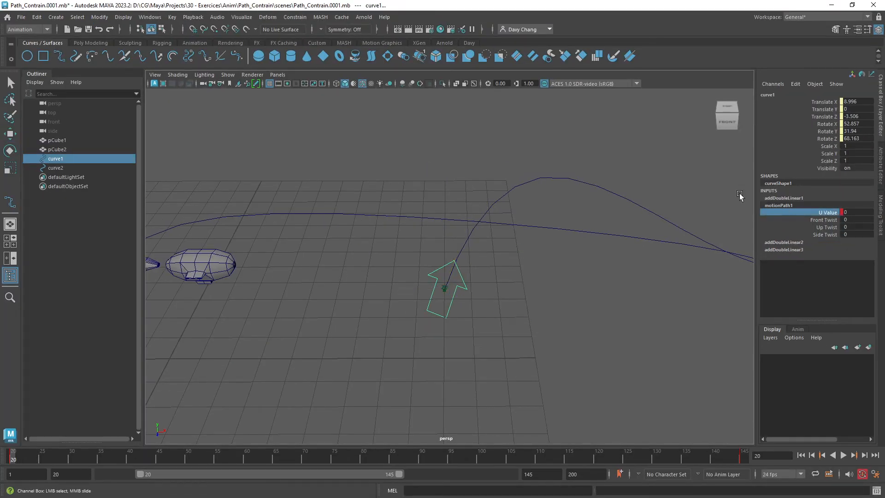
# Step: Try moving the arrow along the curve to a U Value of 0.04, and undo the change
pyautogui.moveTo(564, 182); pyautogui.dragTo(670, 187, button='middle')
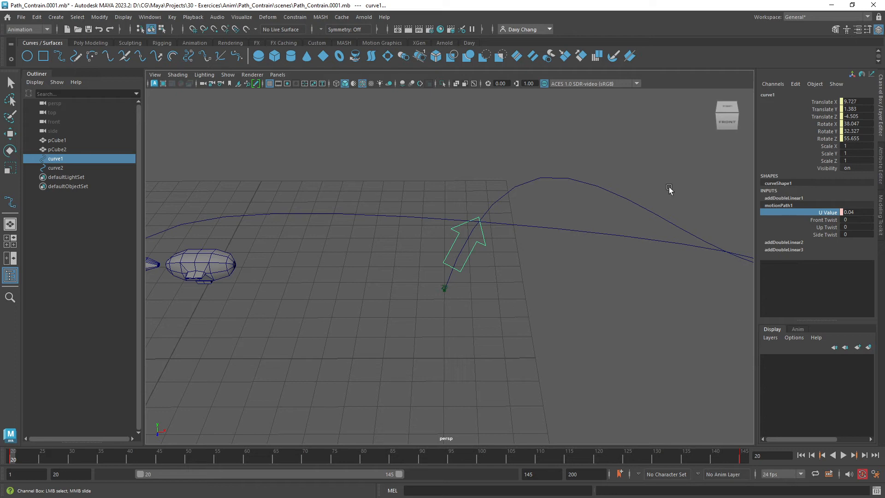
pyautogui.hotkey('ctrl', 'z')
pyautogui.scroll(-5, 581, 216)
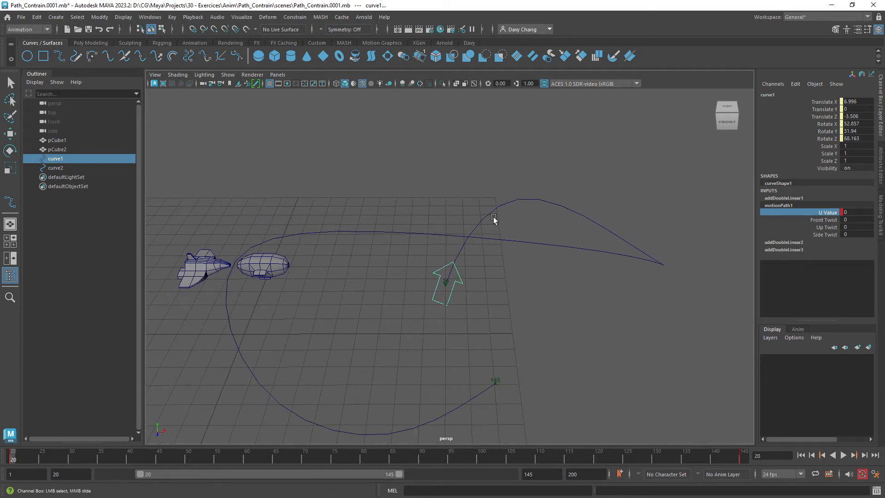
pyautogui.keyDown('alt'); pyautogui.moveTo(517, 236); pyautogui.dragTo(525, 244); pyautogui.keyUp('alt')
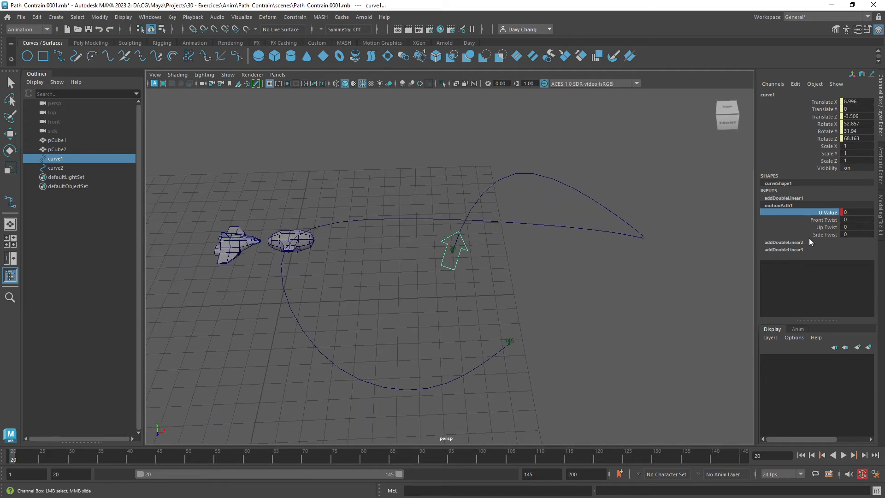
# Step: Try adjusting the arrow's Front Twist on motionPath1, and undo the change
pyautogui.click(823, 220)
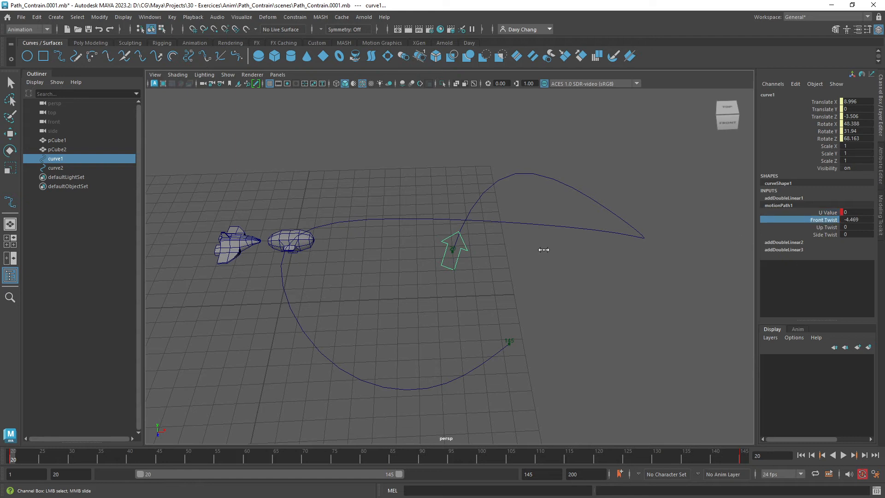
pyautogui.moveTo(545, 250); pyautogui.dragTo(607, 279, button='middle')
pyautogui.hotkey('ctrl', 'z')
# Step: Try various Up Twist values on the arrow's motionPath1 while viewing its rotation from several angles, and undo the changes
pyautogui.click(824, 228)
pyautogui.moveTo(533, 239); pyautogui.dragTo(223, 254, button='middle')
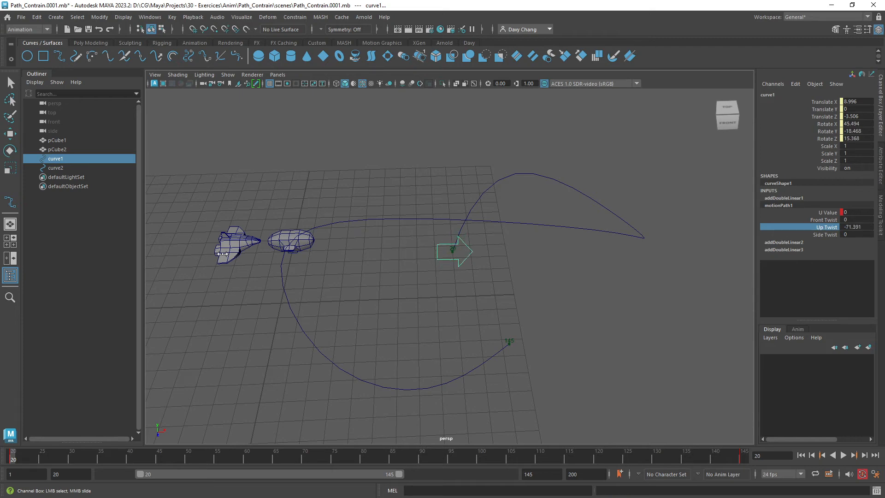
pyautogui.keyDown('alt'); pyautogui.moveTo(489, 263); pyautogui.dragTo(404, 235); pyautogui.keyUp('alt')
pyautogui.moveTo(530, 264); pyautogui.dragTo(265, 295, button='middle')
pyautogui.moveTo(485, 285); pyautogui.dragTo(330, 298, button='middle')
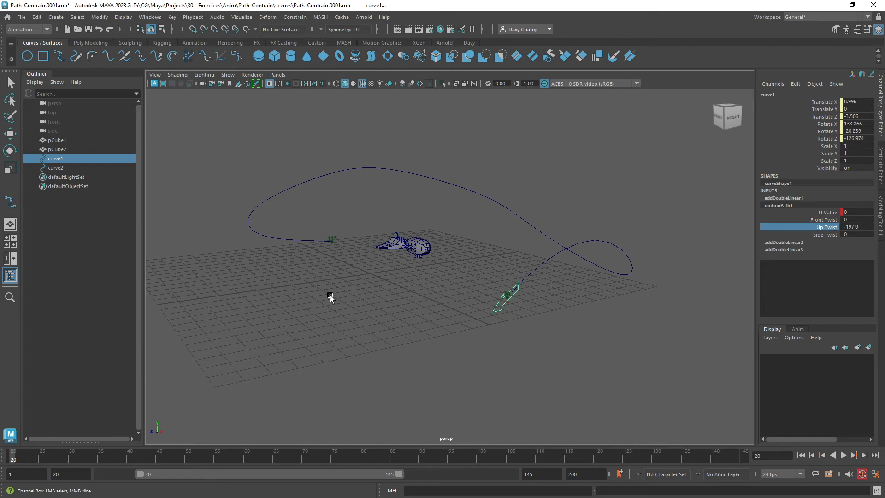
pyautogui.moveTo(514, 277); pyautogui.dragTo(344, 302, button='middle')
pyautogui.moveTo(552, 272); pyautogui.dragTo(502, 286, button='middle')
pyautogui.keyDown('alt'); pyautogui.moveTo(574, 268); pyautogui.dragTo(436, 295); pyautogui.keyUp('alt')
pyautogui.keyDown('alt'); pyautogui.moveTo(526, 290); pyautogui.dragTo(526, 226, button='middle'); pyautogui.keyUp('alt')
pyautogui.keyDown('alt'); pyautogui.moveTo(526, 226); pyautogui.dragTo(522, 263); pyautogui.keyUp('alt')
pyautogui.moveTo(521, 263); pyautogui.dragTo(737, 250, button='middle')
pyautogui.hotkey('ctrl', 'z')
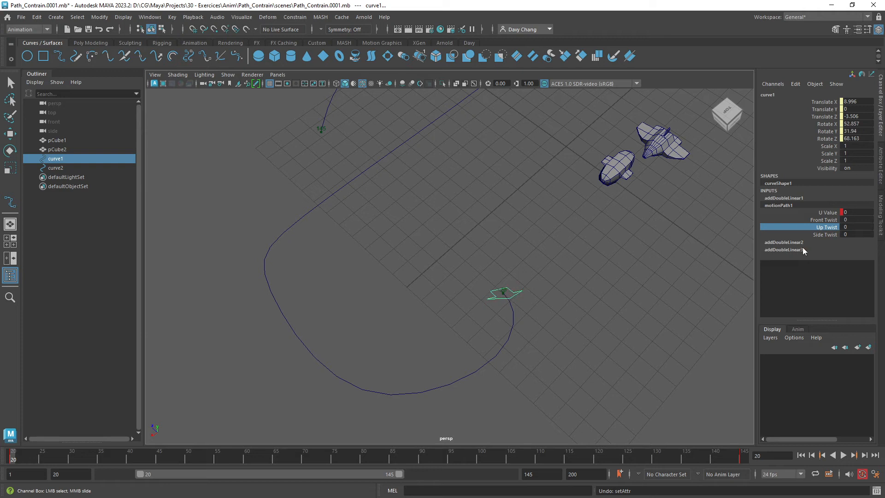
# Step: Try Up Twist values of 90 and -90 on the arrow's motionPath1, ending with -180
pyautogui.click(855, 228)
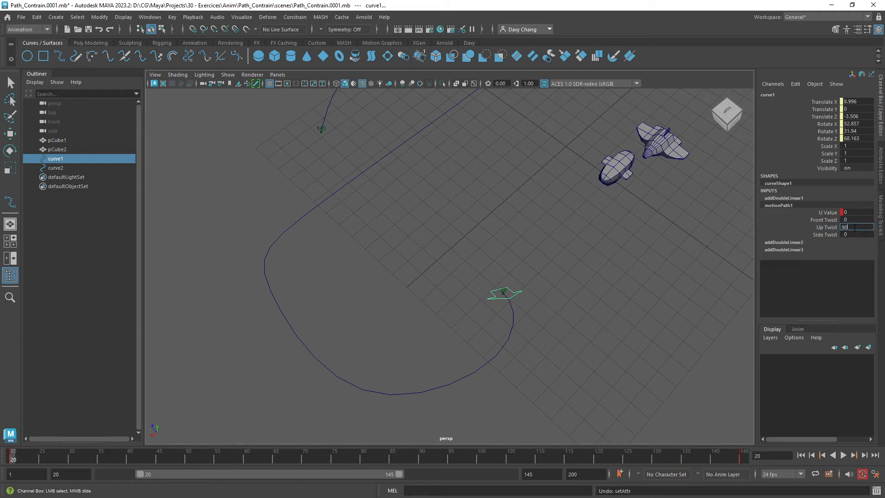
pyautogui.press('Return')
pyautogui.click(860, 227)
pyautogui.write('-90')
pyautogui.press('Return')
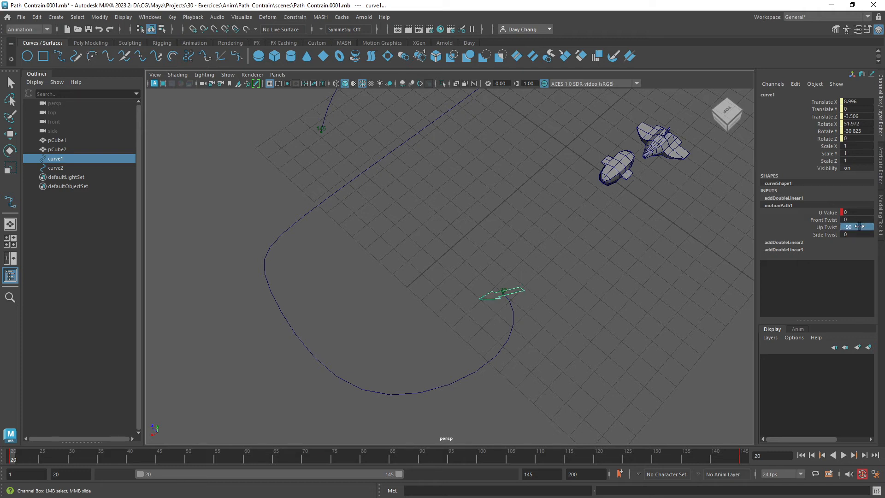
pyautogui.click(860, 225)
pyautogui.press('Return')
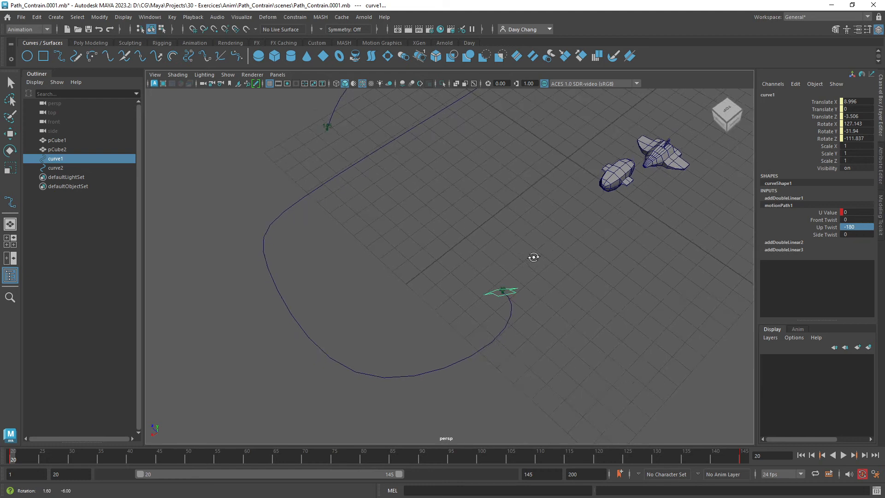
# Step: Play the animation with the reversed arrow, stop it at frame 78, and reset Up Twist to 0
pyautogui.keyDown('alt'); pyautogui.moveTo(532, 257); pyautogui.dragTo(563, 261); pyautogui.keyUp('alt')
pyautogui.hotkey('alt', 'v')
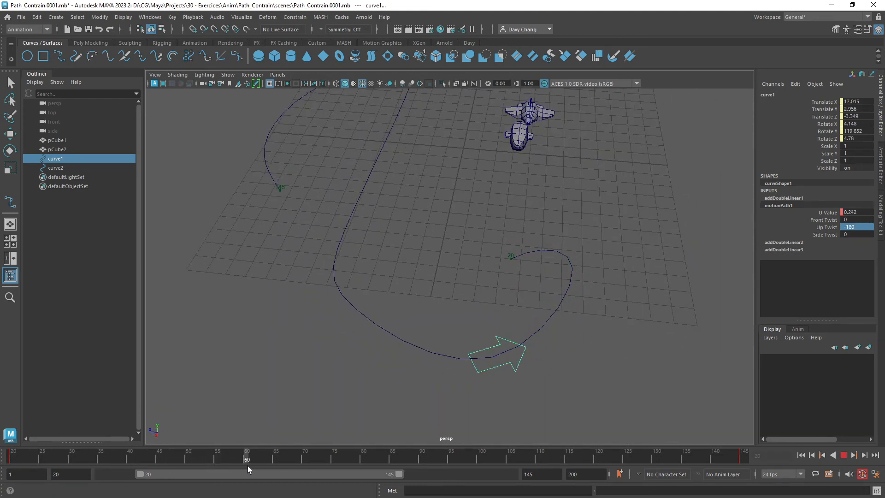
pyautogui.click(351, 462)
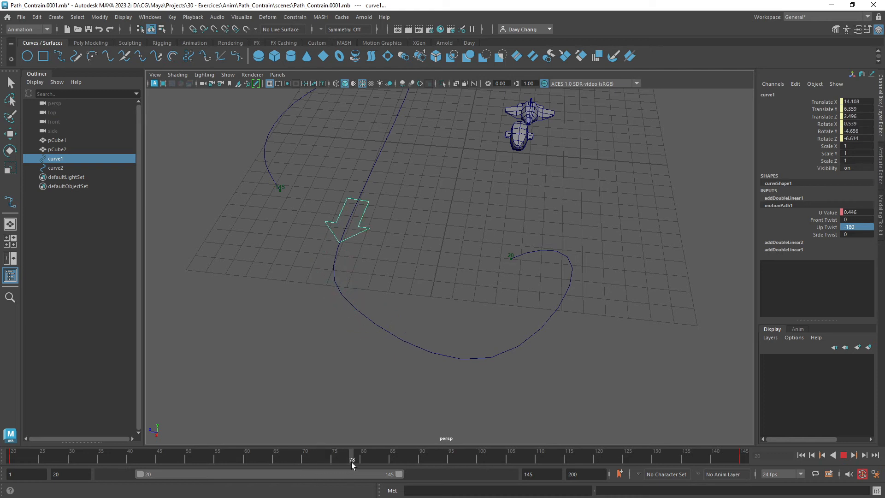
pyautogui.doubleClick(850, 227)
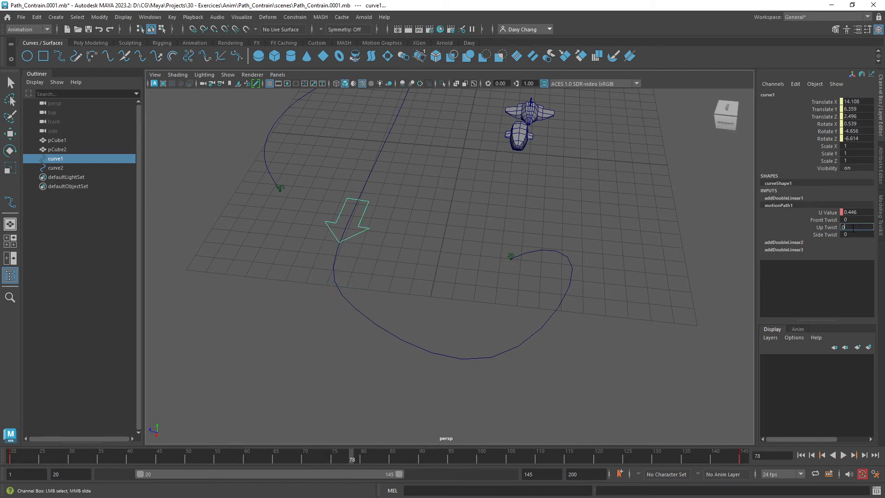
pyautogui.write('0')
pyautogui.press('Return')
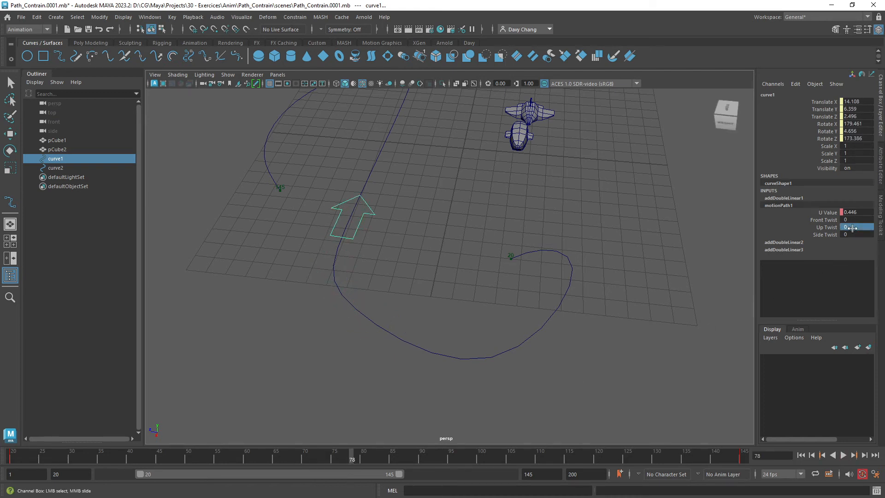
# Step: Try several Side Twist values to see how the arrow tilts on the curve, and reset Side Twist to 0
pyautogui.click(826, 234)
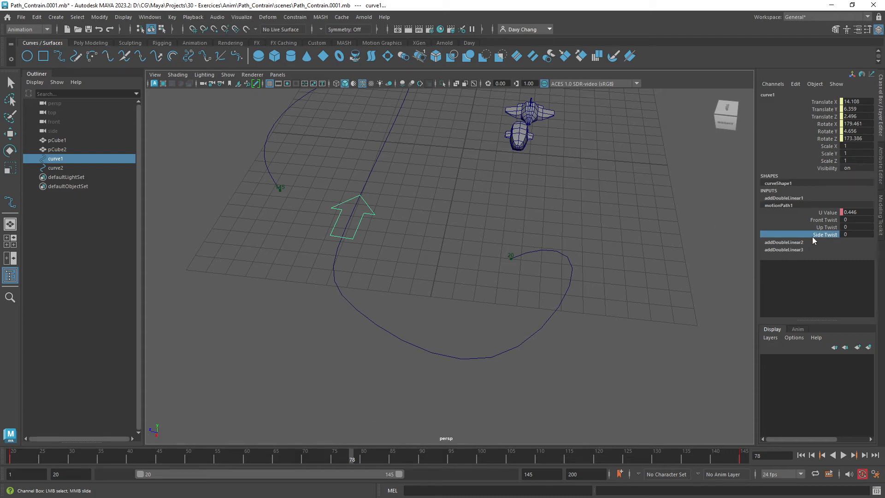
pyautogui.moveTo(500, 207); pyautogui.dragTo(421, 245, button='middle')
pyautogui.keyDown('alt'); pyautogui.moveTo(421, 244); pyautogui.dragTo(467, 254); pyautogui.keyUp('alt')
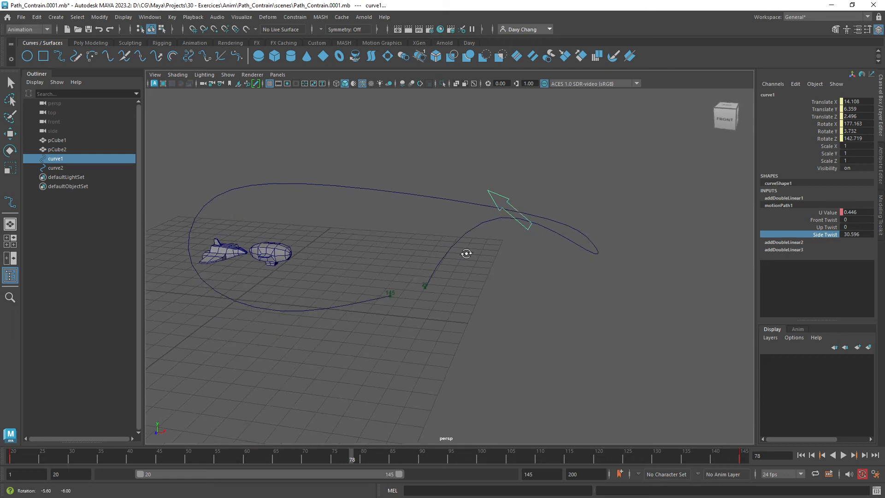
pyautogui.moveTo(467, 253); pyautogui.dragTo(314, 297, button='middle')
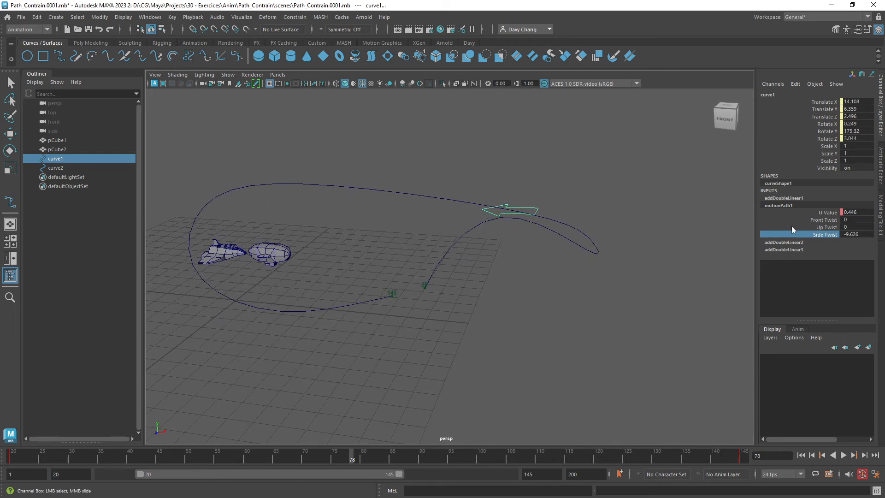
pyautogui.click(858, 234)
pyautogui.write('0')
pyautogui.press('Return')
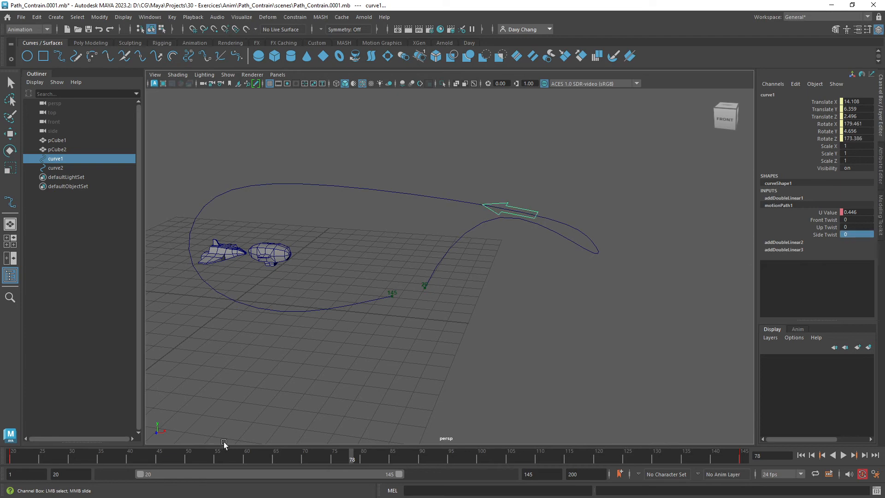
# Step: Return the current time to frame 20
pyautogui.moveTo(120, 456); pyautogui.dragTo(12, 455)
pyautogui.keyDown('alt'); pyautogui.moveTo(424, 266); pyautogui.dragTo(470, 266, button='middle'); pyautogui.keyUp('alt')
pyautogui.keyDown('alt'); pyautogui.moveTo(401, 272); pyautogui.dragTo(445, 284); pyautogui.keyUp('alt')
pyautogui.keyDown('alt'); pyautogui.moveTo(445, 289); pyautogui.dragTo(444, 274, button='middle'); pyautogui.keyUp('alt')
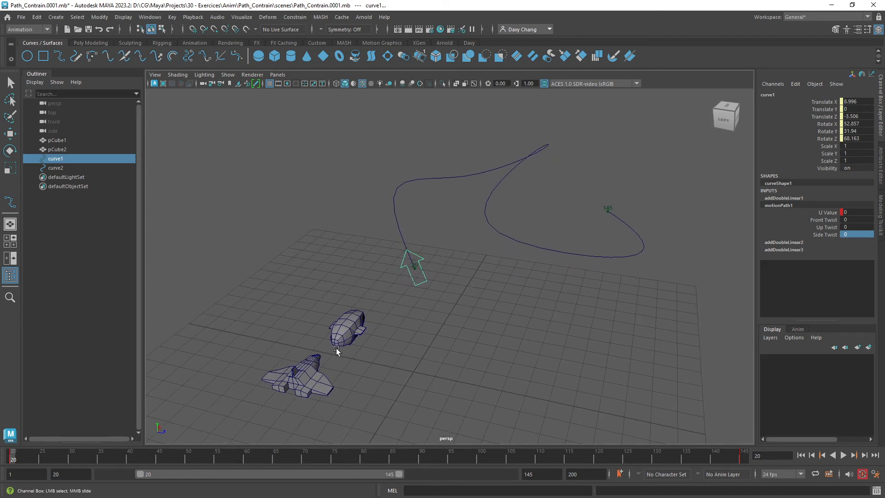
# Step: Examine the axis orientation of the airship and the spaceship with the Move tool, selecting each in turn
pyautogui.click(313, 366)
pyautogui.press('w')
pyautogui.click(364, 317)
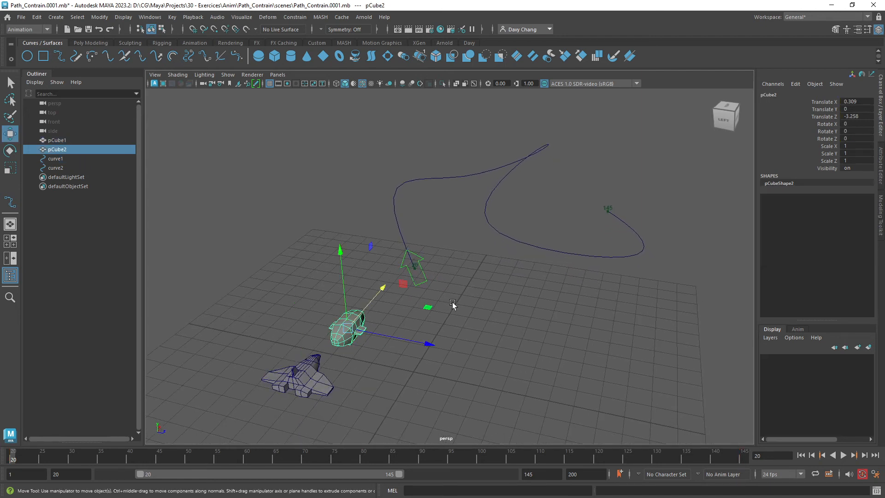
pyautogui.keyDown('alt'); pyautogui.moveTo(452, 302); pyautogui.dragTo(396, 318); pyautogui.keyUp('alt')
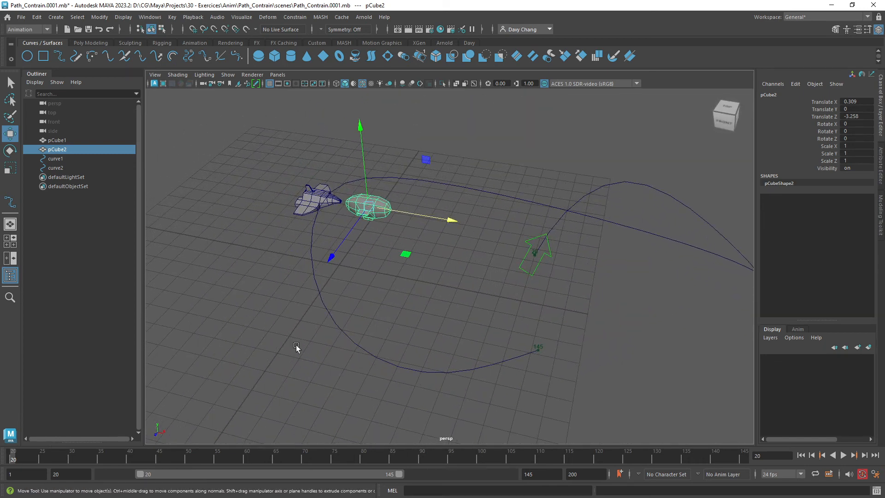
pyautogui.keyDown('alt'); pyautogui.moveTo(366, 256); pyautogui.dragTo(270, 226); pyautogui.keyUp('alt')
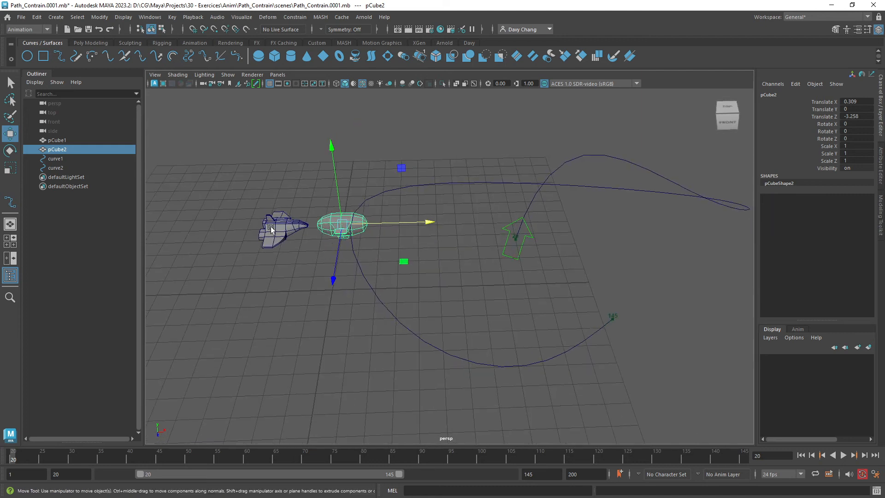
pyautogui.click(270, 226)
pyautogui.keyDown('alt'); pyautogui.moveTo(282, 237); pyautogui.dragTo(295, 253, button='middle'); pyautogui.keyUp('alt')
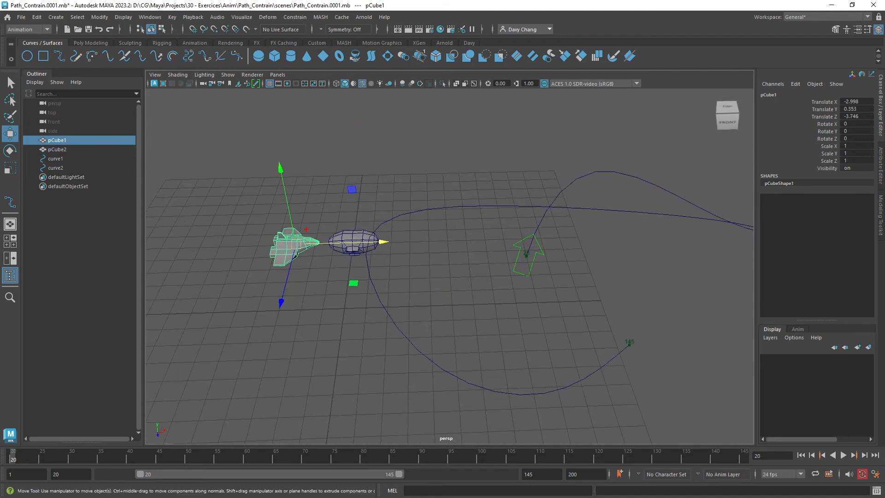
pyautogui.moveTo(310, 235); pyautogui.dragTo(510, 245)
pyautogui.press('Escape')
pyautogui.keyDown('alt'); pyautogui.moveTo(363, 259); pyautogui.dragTo(347, 283, button='middle'); pyautogui.keyUp('alt')
pyautogui.scroll(3, 311, 287)
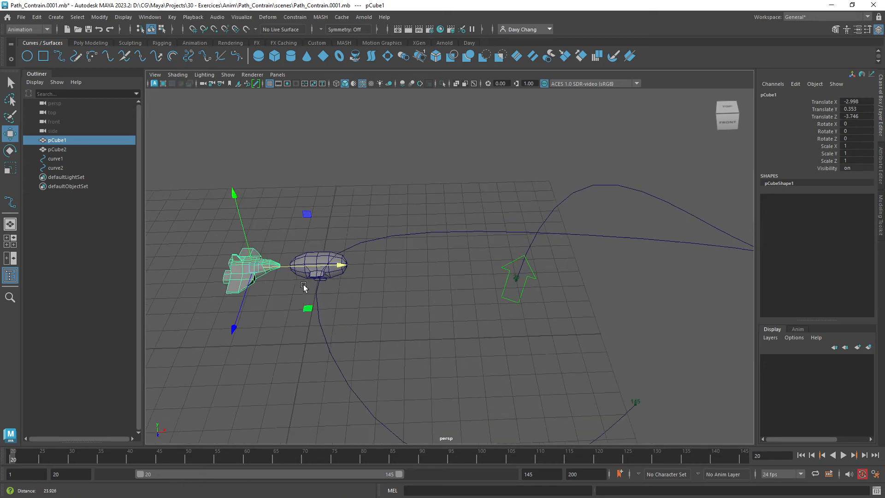
# Step: Select the spaceship followed by the arrow, float the Match Transformations commands, and match all of the spaceship's transforms to the arrow
pyautogui.keyDown('shift'); pyautogui.click(504, 295); pyautogui.keyUp('shift')
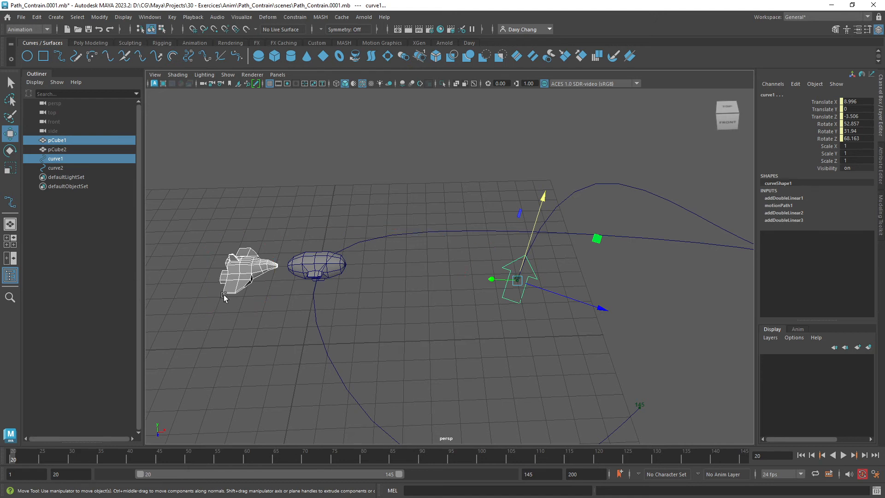
pyautogui.click(249, 275)
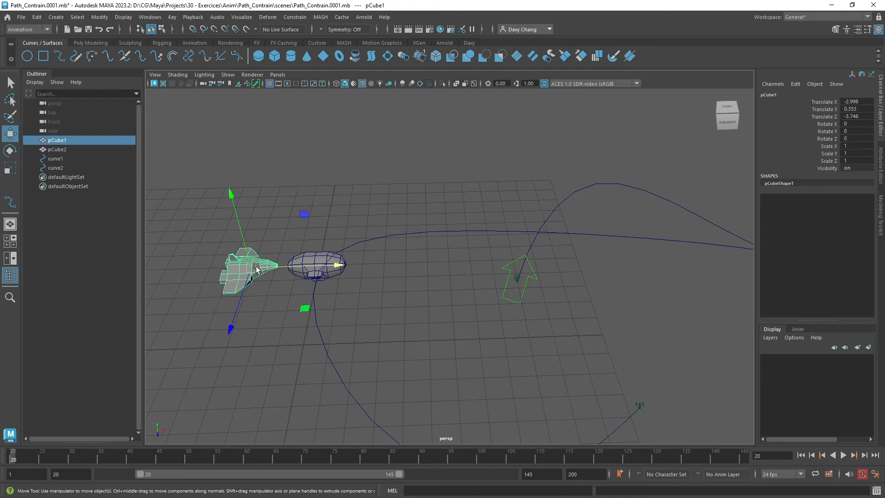
pyautogui.keyDown('shift'); pyautogui.click(506, 298); pyautogui.keyUp('shift')
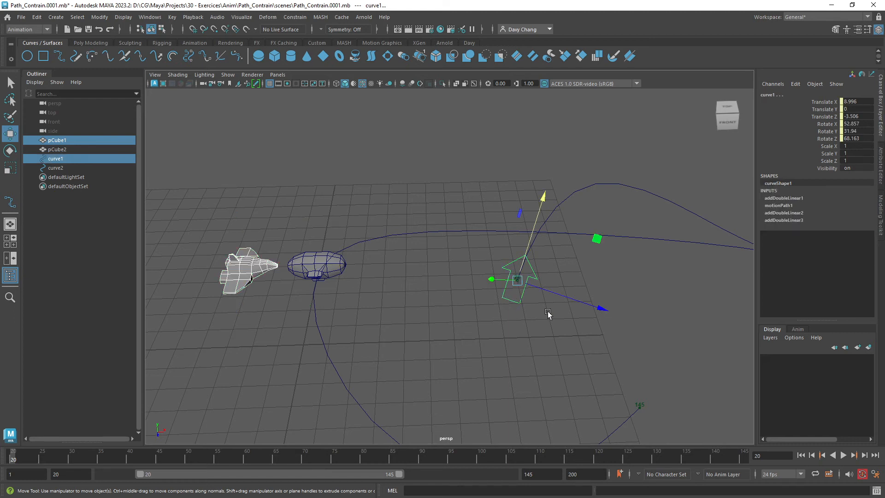
pyautogui.click(100, 17)
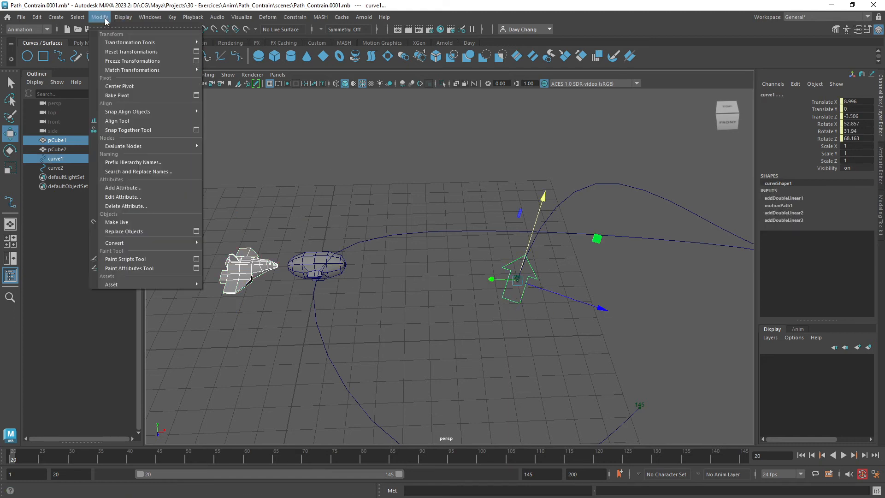
pyautogui.moveTo(130, 72)
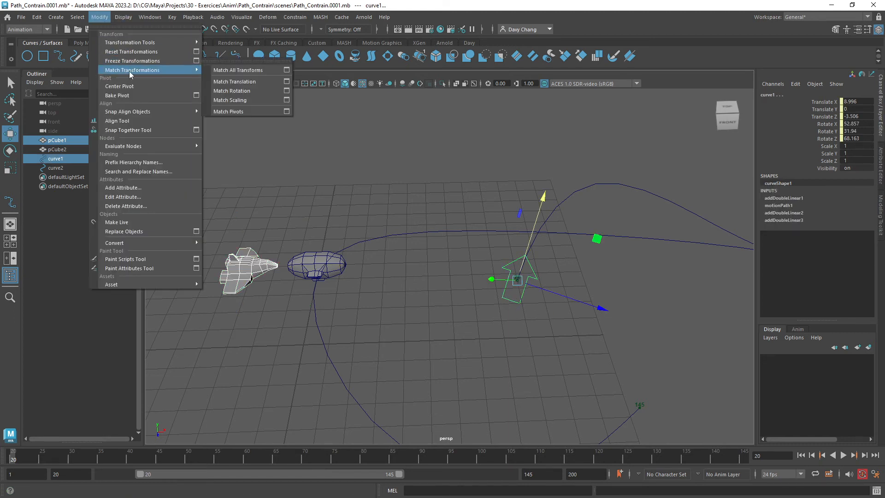
pyautogui.click(233, 63)
pyautogui.moveTo(256, 45); pyautogui.dragTo(410, 133)
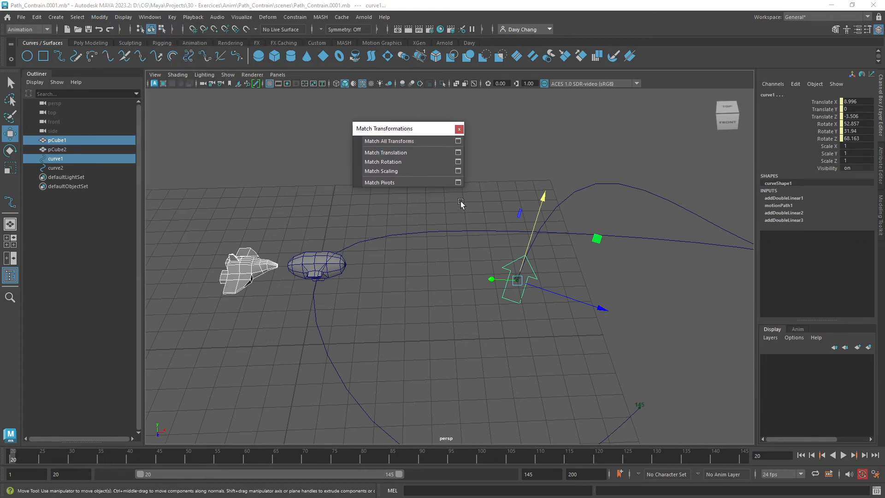
pyautogui.click(419, 140)
# Step: Compare the transform values of the spaceship and the arrow, including the arrow's scale, and examine their alignment in the viewport
pyautogui.keyDown('alt'); pyautogui.moveTo(304, 276); pyautogui.dragTo(500, 241); pyautogui.keyUp('alt')
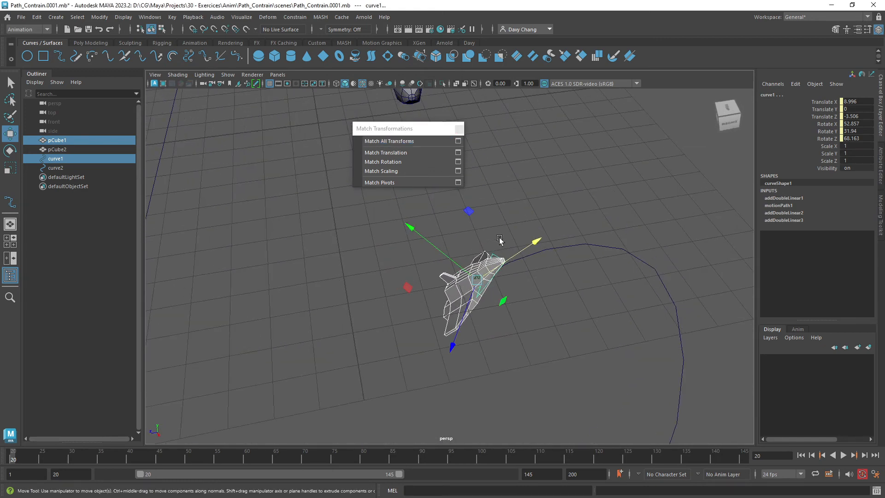
pyautogui.click(503, 221)
pyautogui.click(457, 275)
pyautogui.keyDown('alt'); pyautogui.moveTo(472, 279); pyautogui.dragTo(500, 273); pyautogui.keyUp('alt')
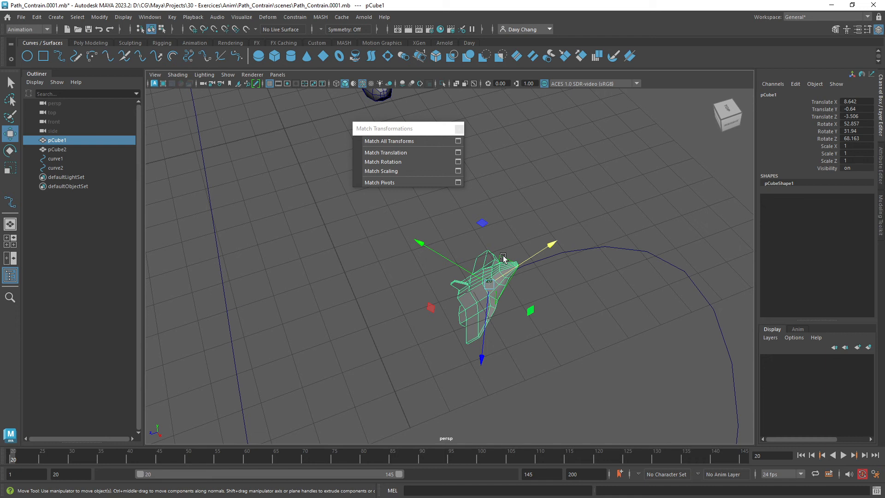
pyautogui.click(503, 259)
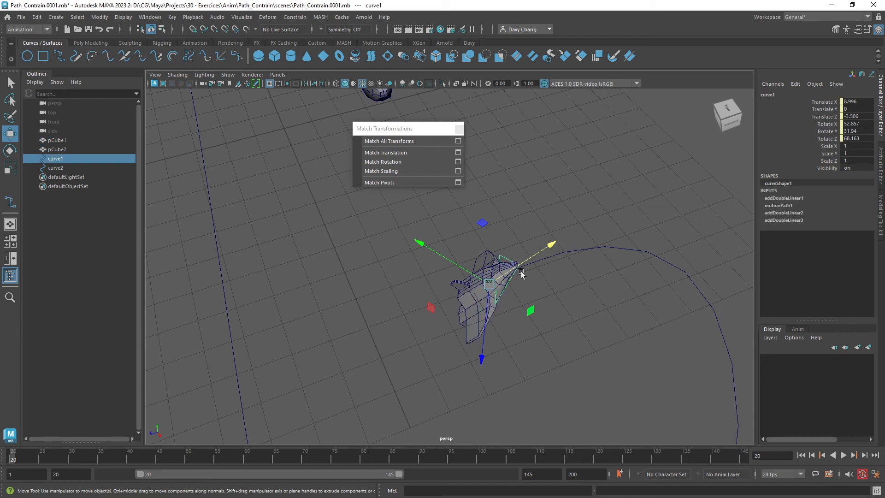
pyautogui.moveTo(483, 278)
pyautogui.keyDown('alt'); pyautogui.mouseDown()
pyautogui.moveTo(461, 297)
pyautogui.moveTo(438, 298)
pyautogui.moveTo(493, 290)
pyautogui.mouseUp(); pyautogui.keyUp('alt')
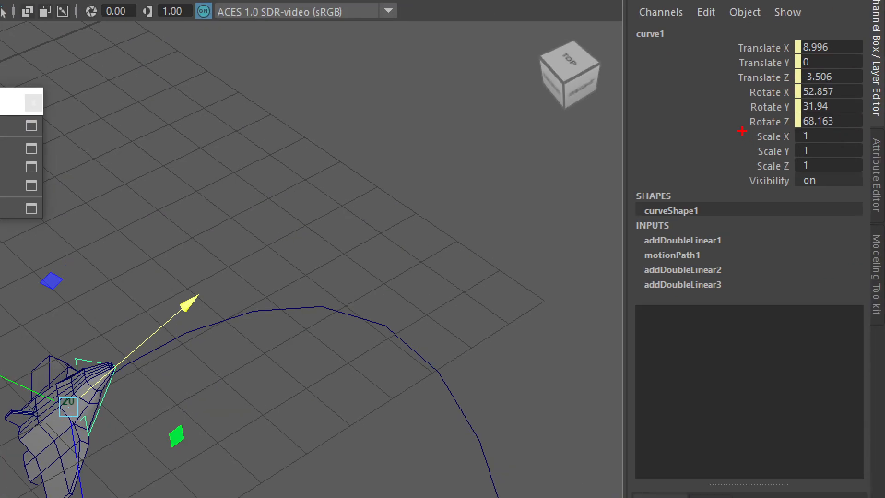
pyautogui.moveTo(743, 131); pyautogui.dragTo(833, 184)
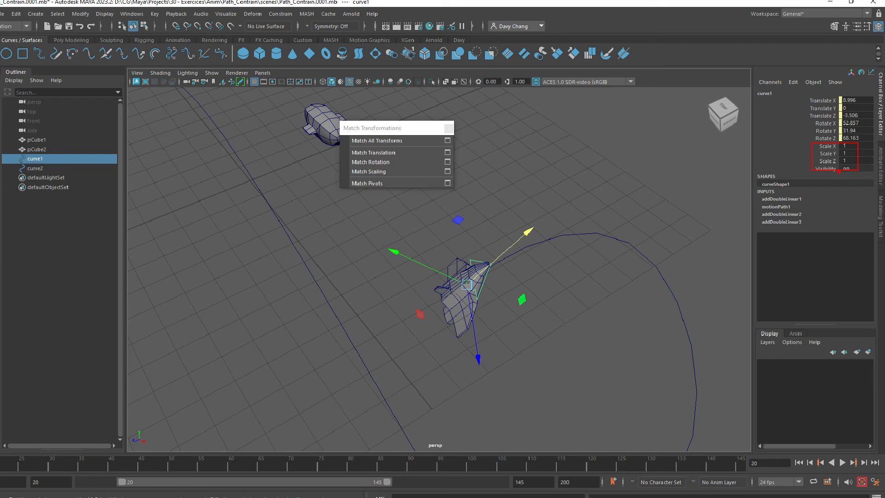
# Step: Close the floating Match Transformations commands, scrub the timeline briefly to check the arrow's motion, and return to frame 20
pyautogui.moveTo(477, 271)
pyautogui.keyDown('alt'); pyautogui.mouseDown()
pyautogui.moveTo(496, 270)
pyautogui.moveTo(461, 265)
pyautogui.moveTo(428, 226)
pyautogui.moveTo(468, 233)
pyautogui.mouseUp(); pyautogui.keyUp('alt')
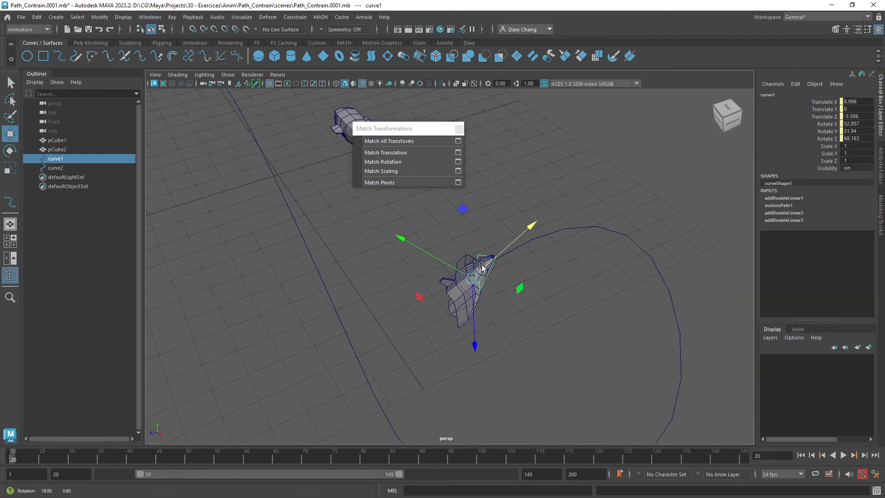
pyautogui.click(458, 130)
pyautogui.moveTo(12, 461)
pyautogui.mouseDown()
pyautogui.moveTo(226, 455)
pyautogui.moveTo(12, 447)
pyautogui.mouseUp()
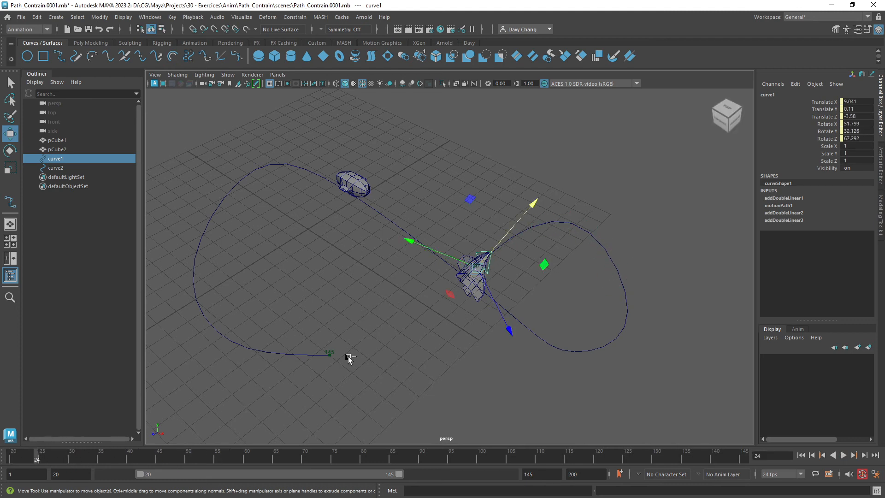
pyautogui.hotkey('ctrl', 'z')
# Step: Select the spaceship followed by the arrow and parent the spaceship to the arrow
pyautogui.keyDown('alt'); pyautogui.moveTo(378, 279); pyautogui.dragTo(529, 286, button='right'); pyautogui.keyUp('alt')
pyautogui.keyDown('alt'); pyautogui.moveTo(529, 286); pyautogui.dragTo(517, 300); pyautogui.keyUp('alt')
pyautogui.click(442, 283)
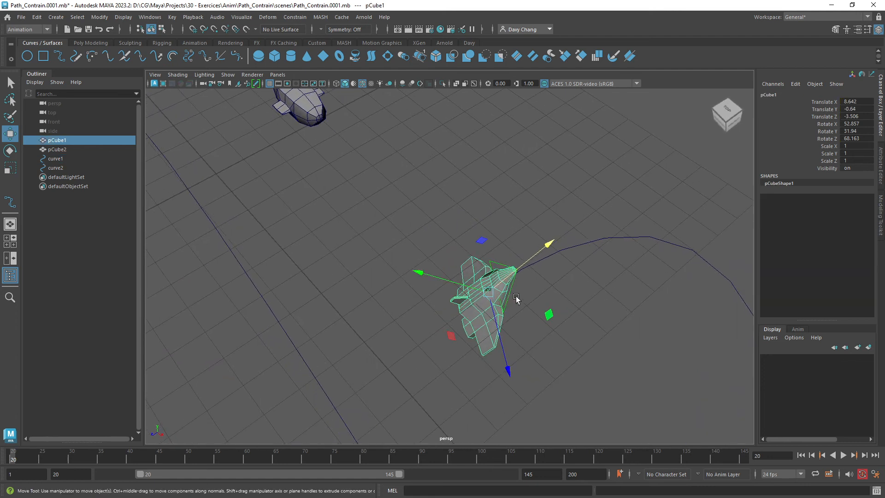
pyautogui.keyDown('shift'); pyautogui.click(496, 262); pyautogui.keyUp('shift')
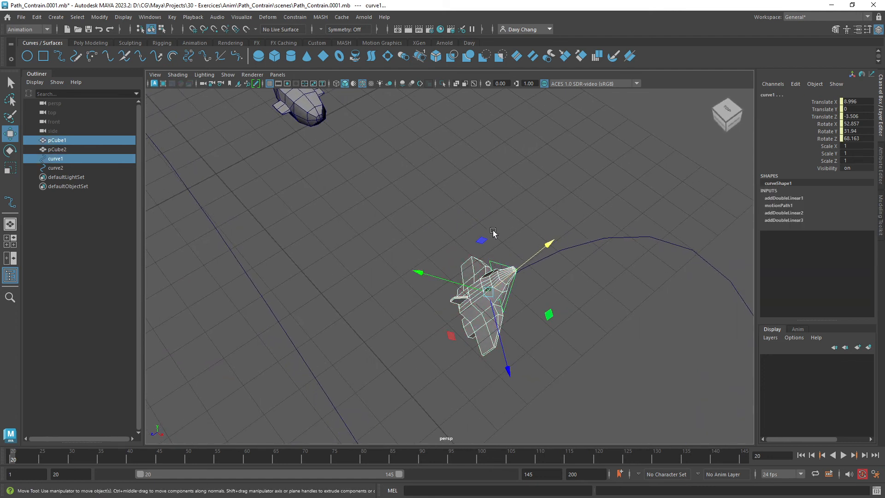
pyautogui.press('p')
# Step: Play the path animation while viewing the spaceship from another angle, stop it, and return to frame 20
pyautogui.keyDown('alt'); pyautogui.moveTo(492, 262); pyautogui.dragTo(275, 328, button='right'); pyautogui.keyUp('alt')
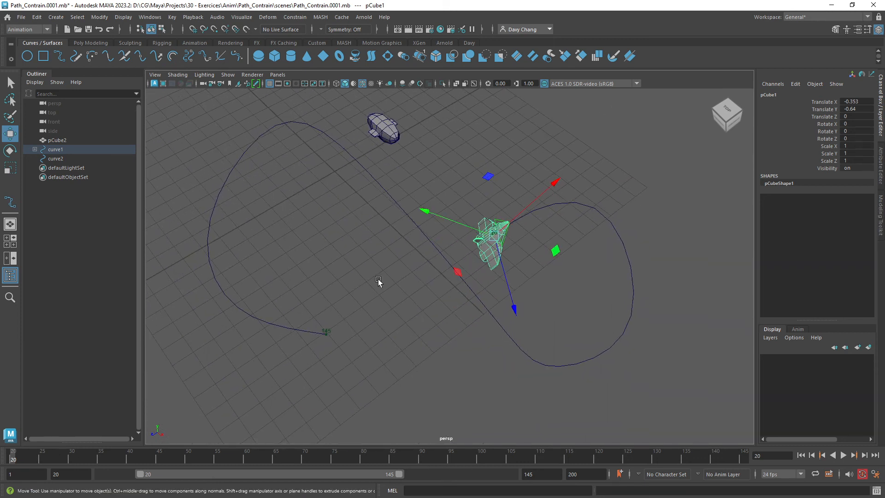
pyautogui.hotkey('alt', 'v')
pyautogui.keyDown('alt'); pyautogui.moveTo(464, 284); pyautogui.dragTo(466, 290, button='middle'); pyautogui.keyUp('alt')
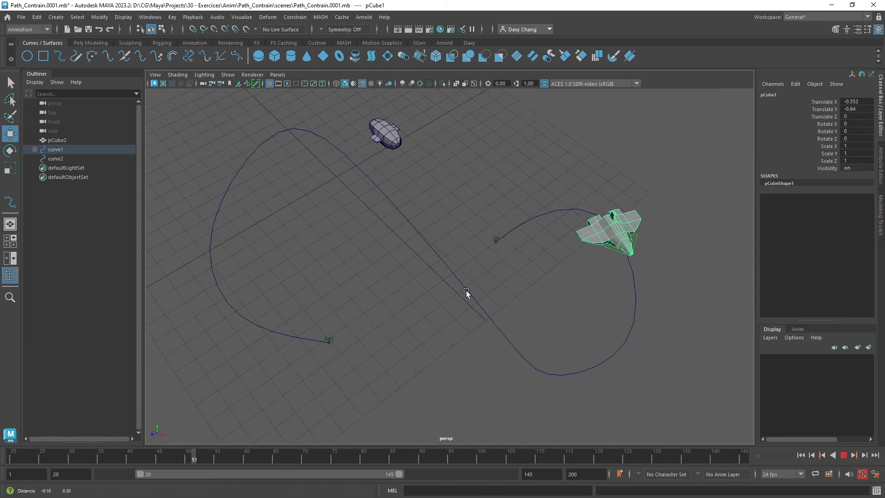
pyautogui.keyDown('alt'); pyautogui.moveTo(466, 290); pyautogui.dragTo(431, 277); pyautogui.keyUp('alt')
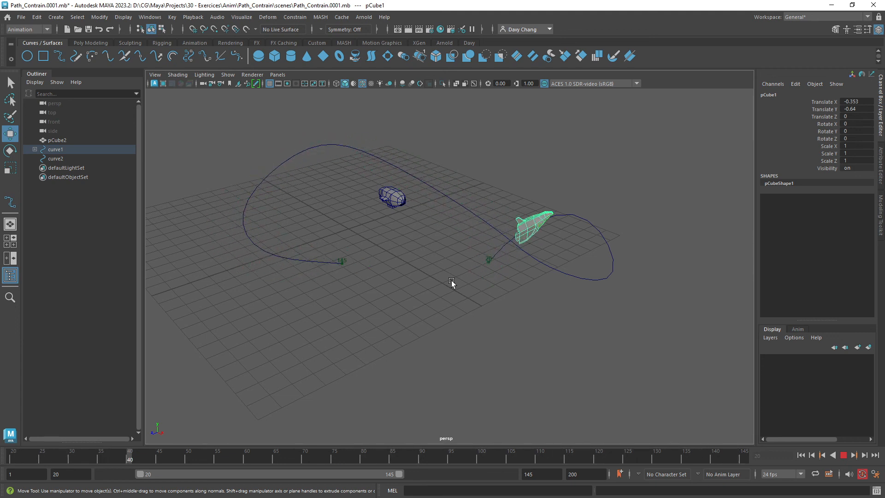
pyautogui.press('Escape')
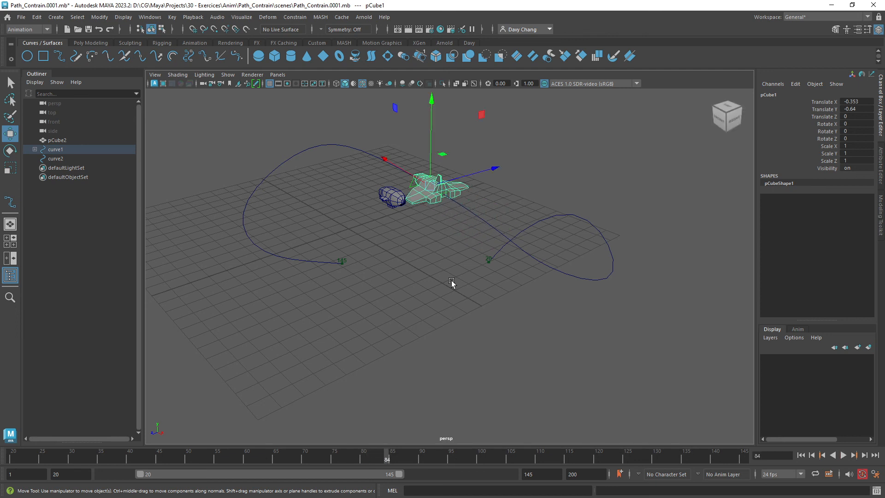
pyautogui.hotkey('alt', 'shift', 'v')
pyautogui.keyDown('alt'); pyautogui.moveTo(415, 273); pyautogui.dragTo(483, 273, button='right'); pyautogui.keyUp('alt')
pyautogui.keyDown('alt'); pyautogui.moveTo(499, 266); pyautogui.dragTo(460, 267, button='middle'); pyautogui.keyUp('alt')
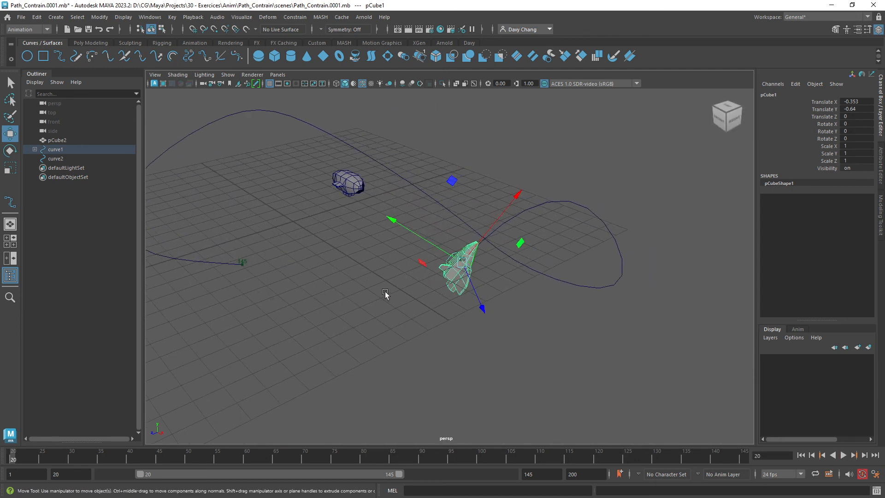
pyautogui.click(385, 296)
pyautogui.click(451, 262)
pyautogui.click(346, 184)
pyautogui.keyDown('alt'); pyautogui.moveTo(417, 250); pyautogui.dragTo(389, 255); pyautogui.keyUp('alt')
pyautogui.keyDown('alt'); pyautogui.moveTo(411, 263); pyautogui.dragTo(491, 267, button='right'); pyautogui.keyUp('alt')
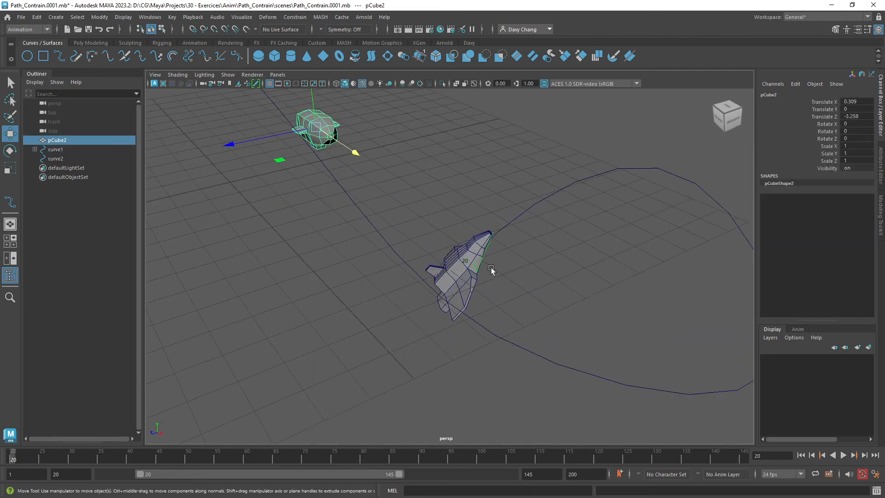
pyautogui.keyDown('alt'); pyautogui.moveTo(489, 261); pyautogui.dragTo(458, 266, button='middle'); pyautogui.keyUp('alt')
pyautogui.keyDown('alt'); pyautogui.moveTo(458, 266); pyautogui.dragTo(479, 271); pyautogui.keyUp('alt')
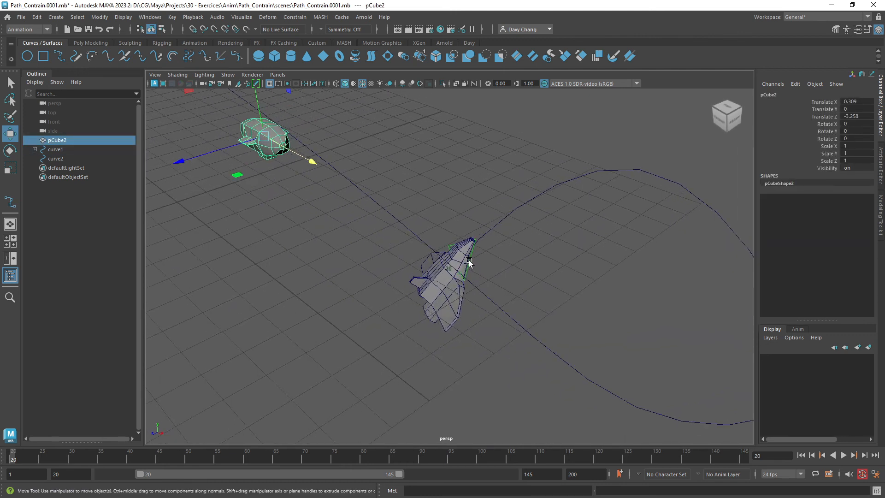
pyautogui.keyDown('shift'); pyautogui.click(469, 262); pyautogui.keyUp('shift')
pyautogui.keyDown('alt'); pyautogui.moveTo(434, 236); pyautogui.dragTo(451, 245); pyautogui.keyUp('alt')
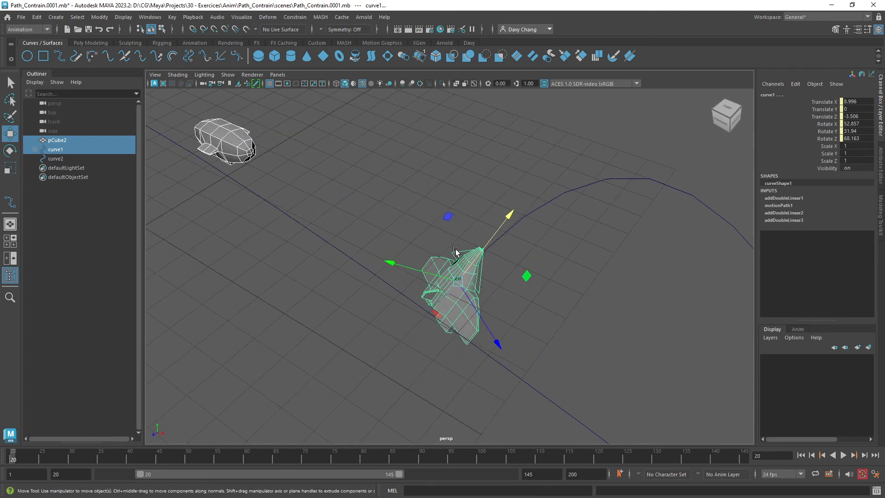
pyautogui.click(405, 216)
# Step: Select the airship followed by the arrow and match all of the airship's transforms to the arrow
pyautogui.click(226, 134)
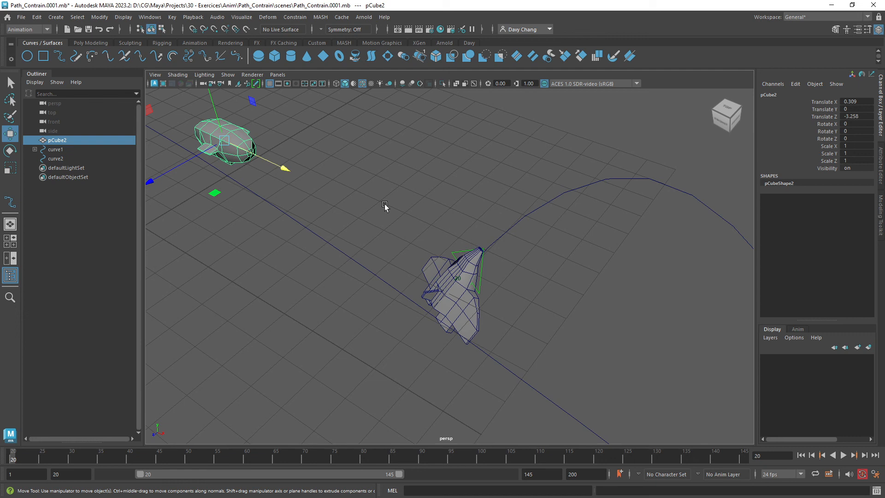
pyautogui.keyDown('shift'); pyautogui.click(458, 256); pyautogui.keyUp('shift')
pyautogui.click(100, 17)
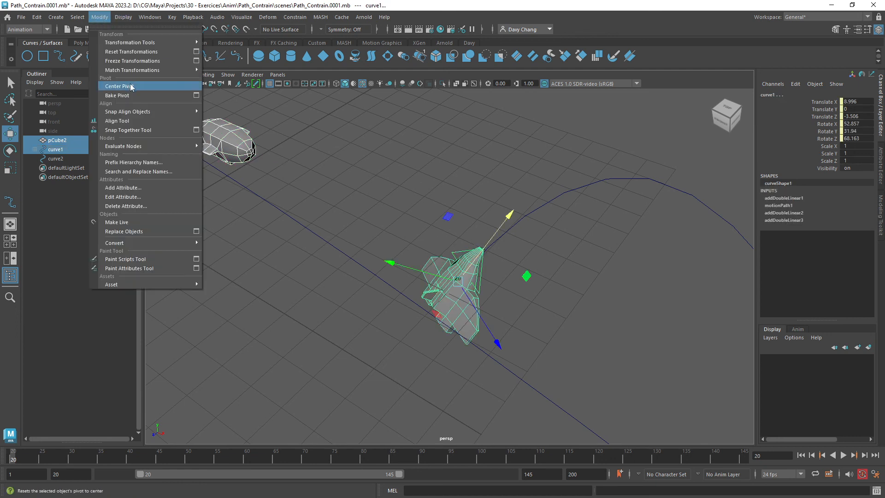
pyautogui.moveTo(159, 70)
pyautogui.click(225, 71)
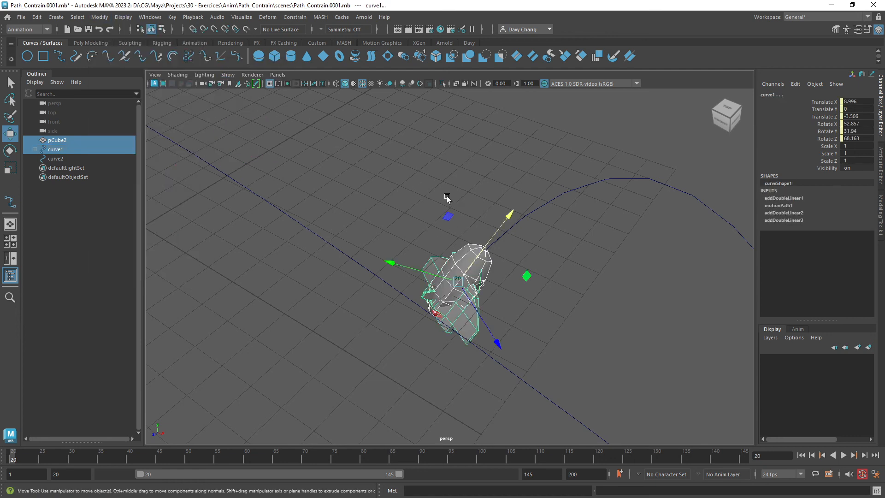
# Step: Select the airship followed by the arrow and parent the airship to the arrow
pyautogui.click(395, 173)
pyautogui.click(464, 250)
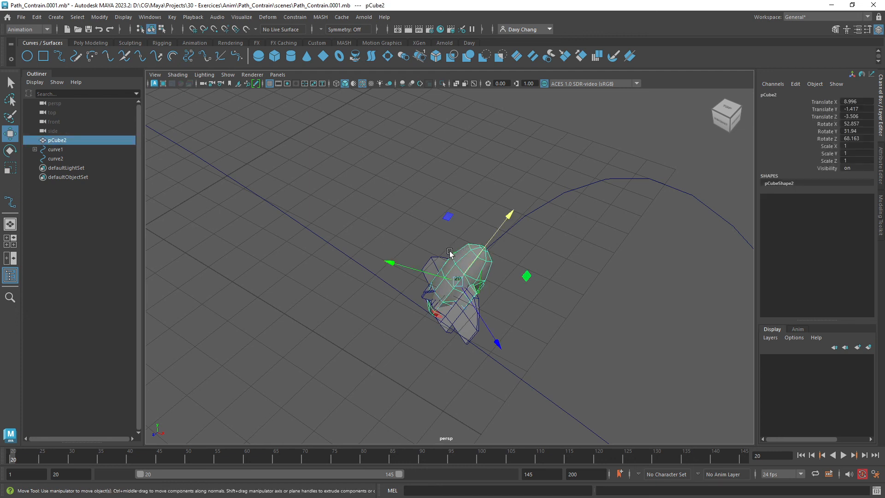
pyautogui.keyDown('shift'); pyautogui.click(434, 262); pyautogui.keyUp('shift')
pyautogui.keyDown('alt'); pyautogui.moveTo(401, 245); pyautogui.dragTo(298, 274); pyautogui.keyUp('alt')
pyautogui.press('p')
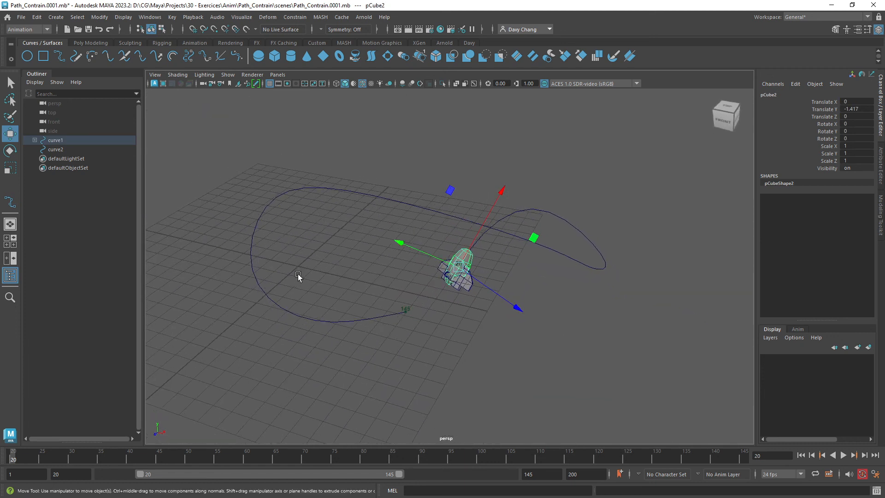
# Step: Scrub the start of the timeline, select the arrow with its children, and examine both attached models from several angles
pyautogui.scroll(2, 249, 301)
pyautogui.moveTo(18, 454)
pyautogui.mouseDown()
pyautogui.moveTo(380, 466)
pyautogui.moveTo(62, 469)
pyautogui.moveTo(13, 459)
pyautogui.mouseUp()
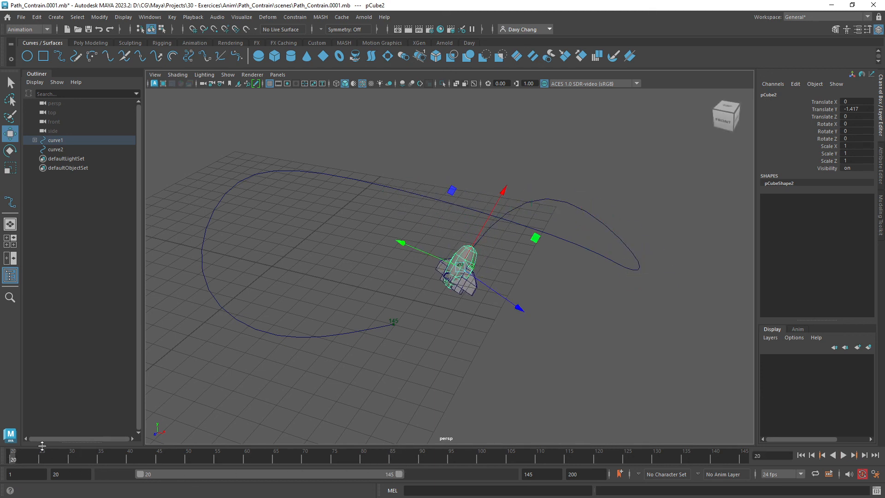
pyautogui.scroll(2, 257, 261)
pyautogui.click(62, 141)
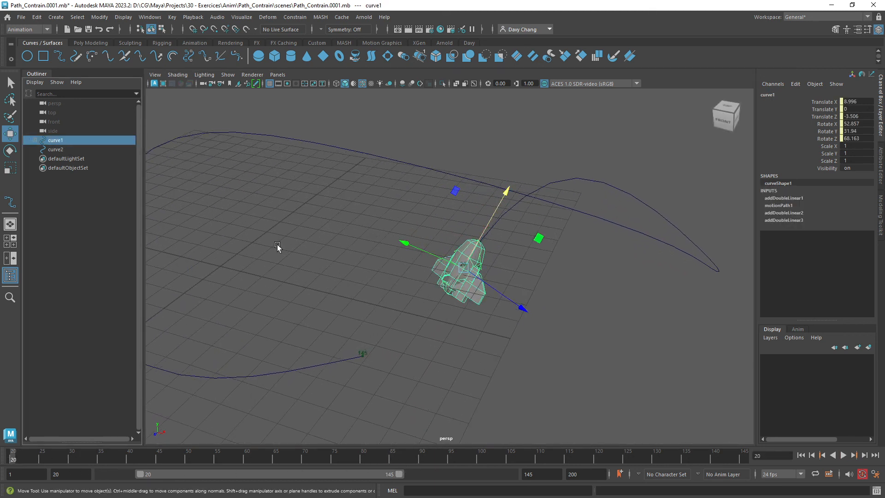
pyautogui.keyDown('alt'); pyautogui.moveTo(277, 244); pyautogui.dragTo(422, 282); pyautogui.keyUp('alt')
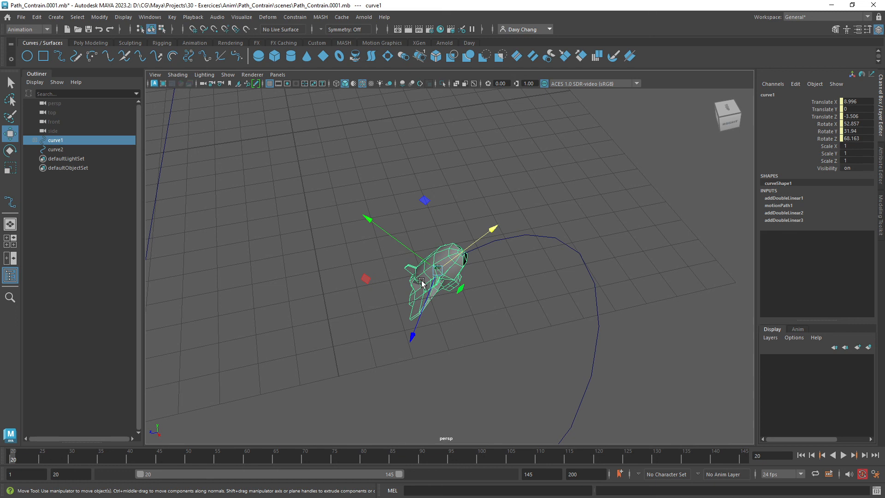
pyautogui.keyDown('alt'); pyautogui.moveTo(422, 283); pyautogui.dragTo(441, 308); pyautogui.keyUp('alt')
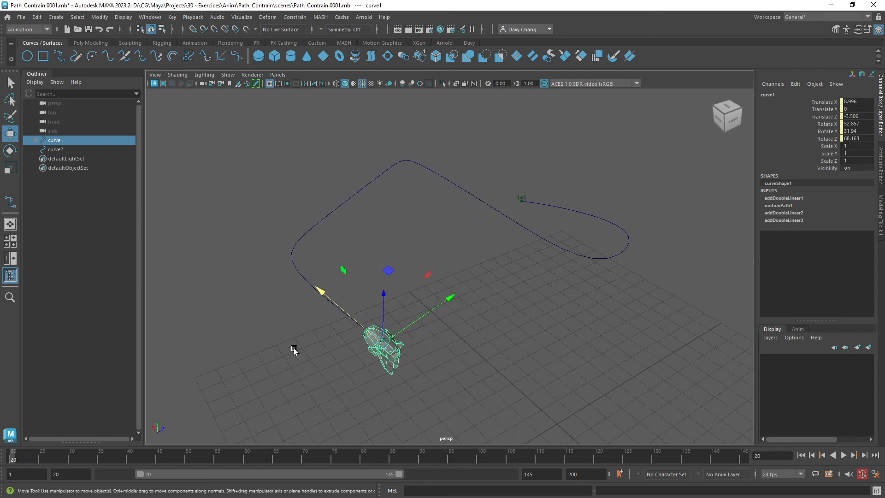
# Step: Expand the arrow's hierarchy, hide the spaceship, and play the path animation with only the airship shown
pyautogui.click(35, 141)
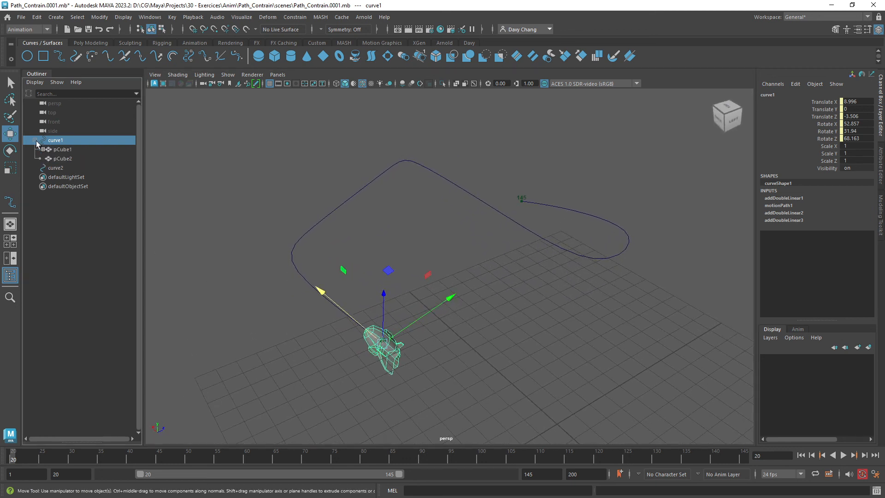
pyautogui.click(65, 149)
pyautogui.hotkey('ctrl', 'h')
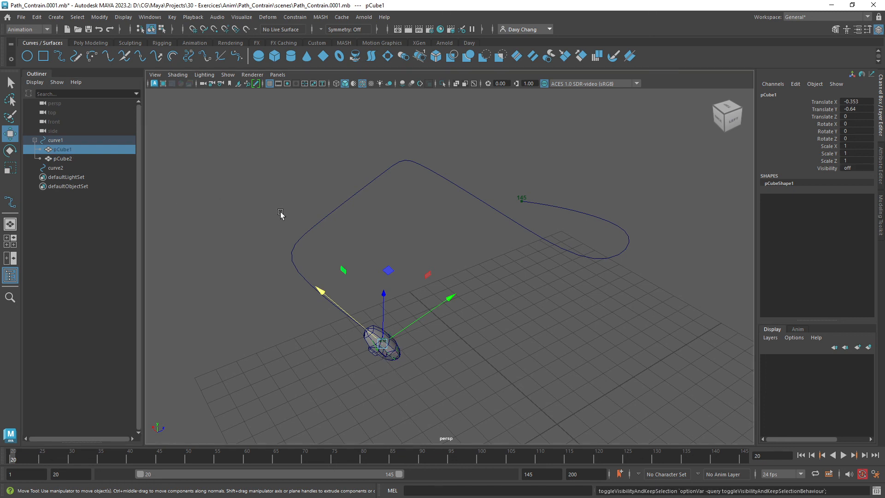
pyautogui.keyDown('alt'); pyautogui.moveTo(304, 287); pyautogui.dragTo(326, 302, button='right'); pyautogui.keyUp('alt')
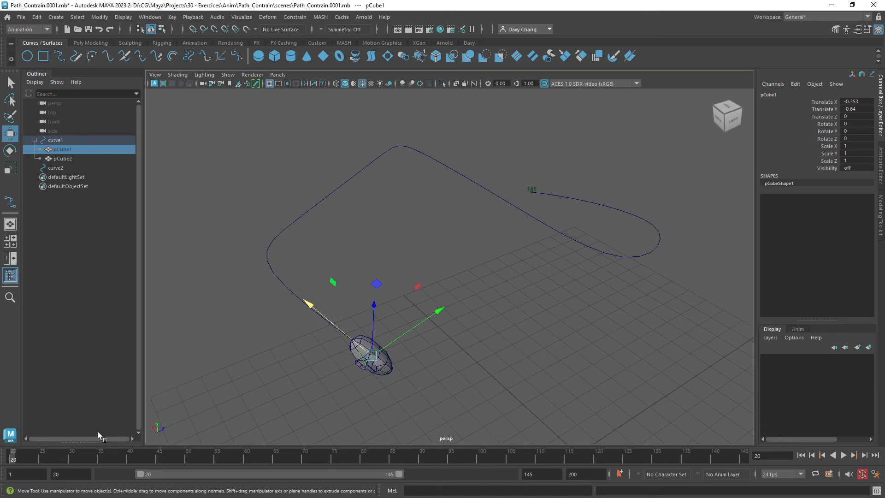
pyautogui.hotkey('alt', 'v')
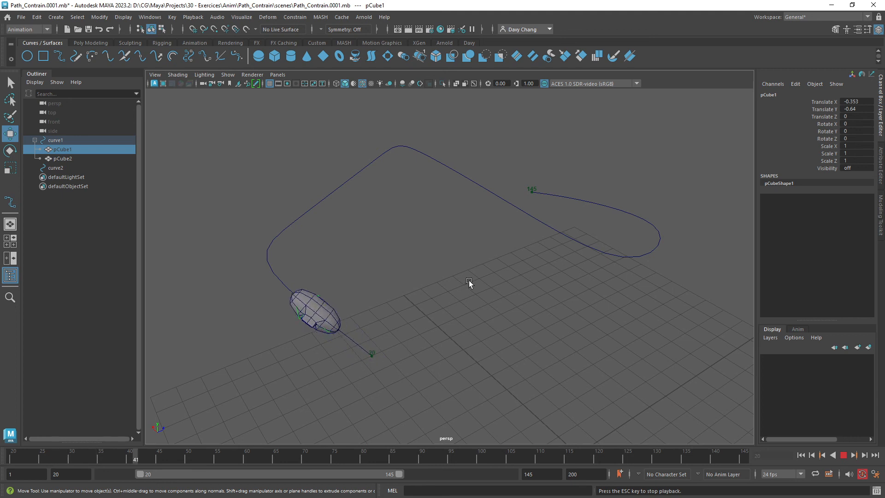